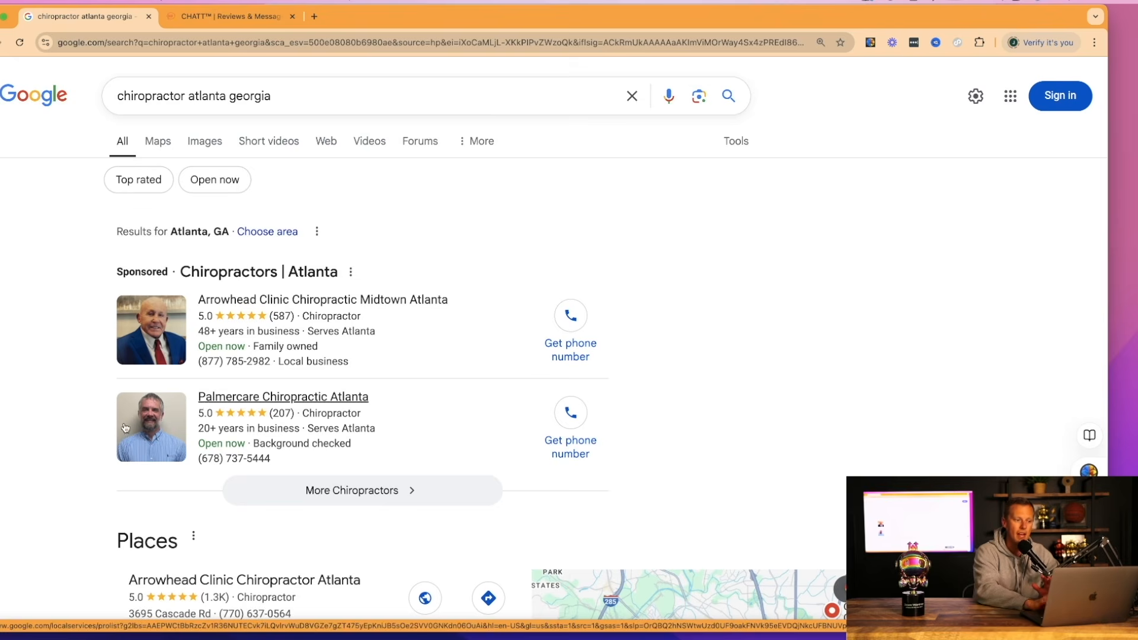
Open the full list of places for the Atlanta chiropractor search.
{"action": "scroll", "coordinate": [27, 443], "scroll_direction": "down", "scroll_amount": 4}
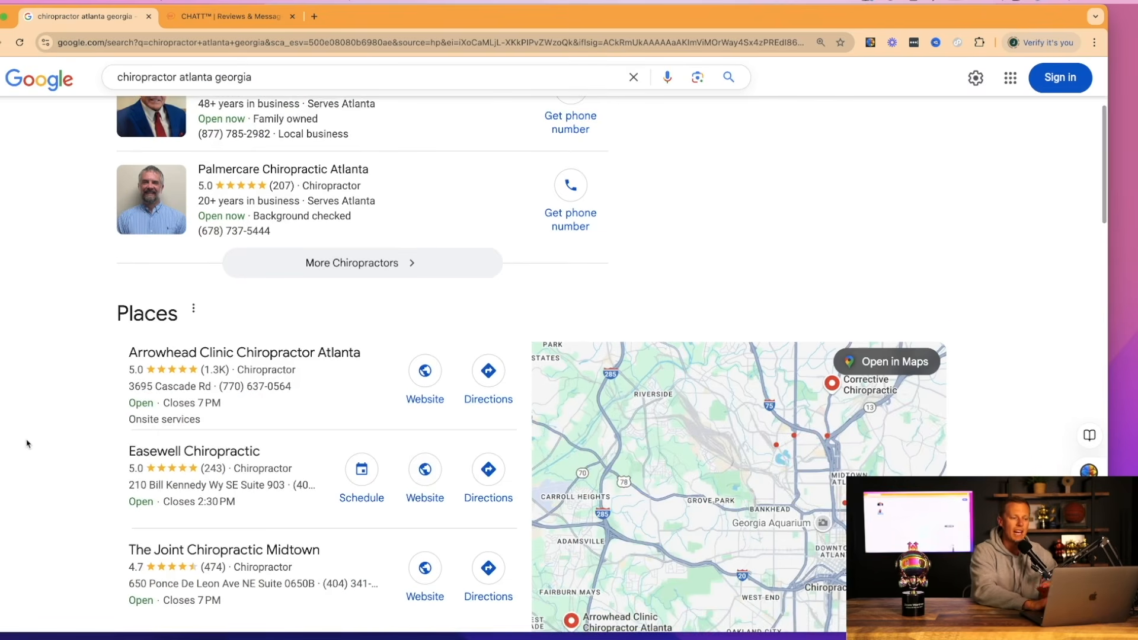
{"action": "scroll", "coordinate": [124, 442], "scroll_direction": "down", "scroll_amount": 1}
{"action": "scroll", "coordinate": [137, 443], "scroll_direction": "down", "scroll_amount": 1}
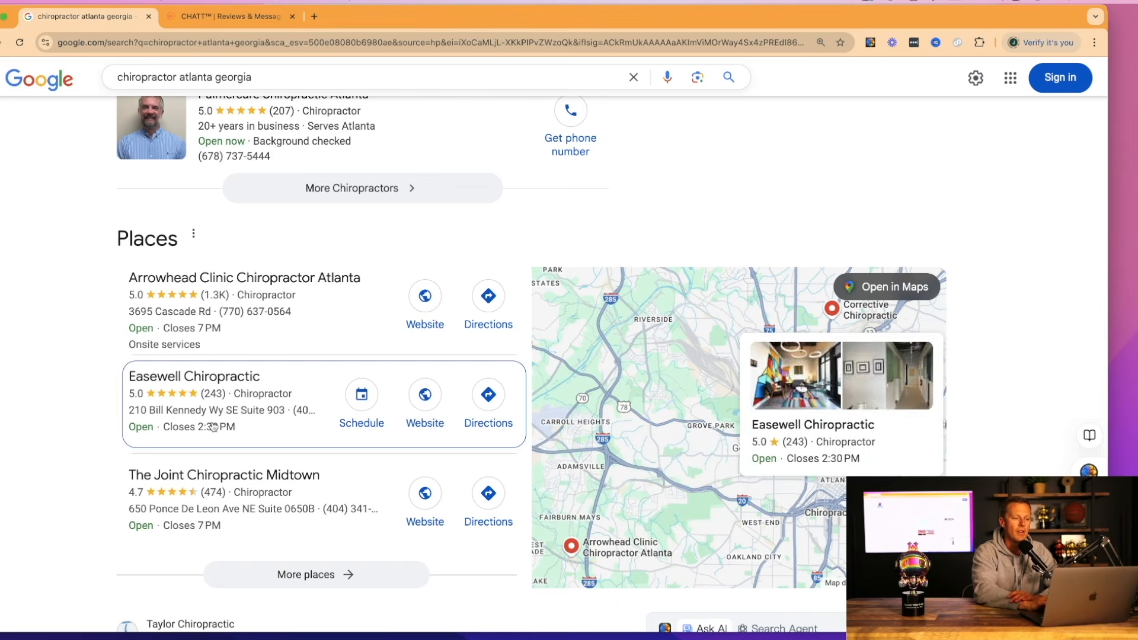
{"action": "left_click", "coordinate": [296, 573]}
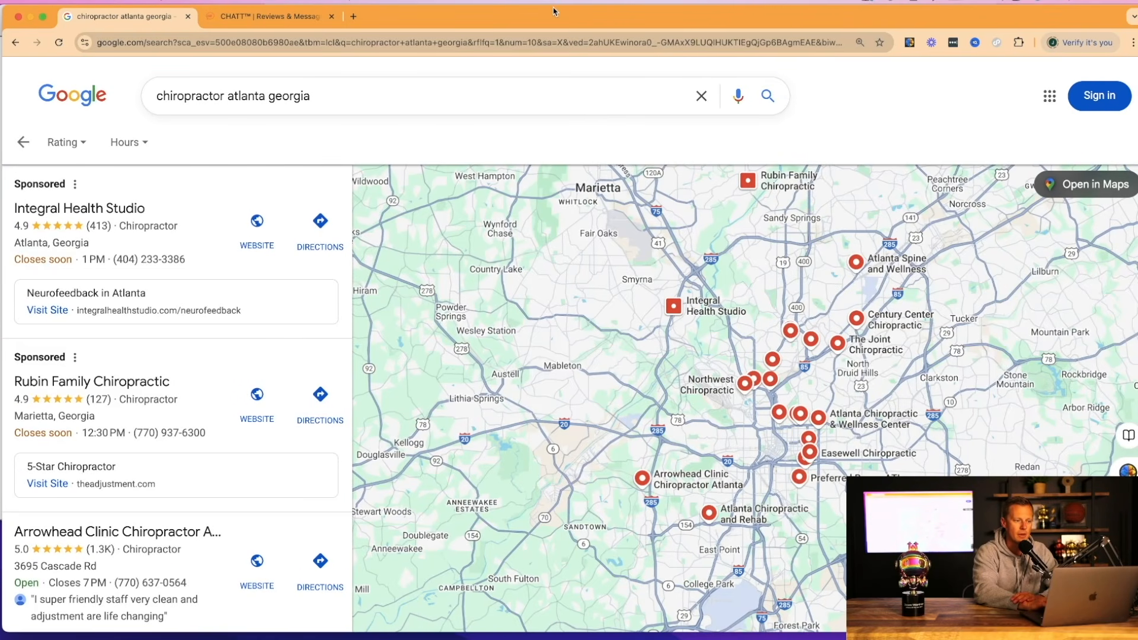
Browse the chiropractor listings and open the business profile of Atlanta Chiropractic and Rehab.
{"action": "mouse_move", "coordinate": [190, 246]}
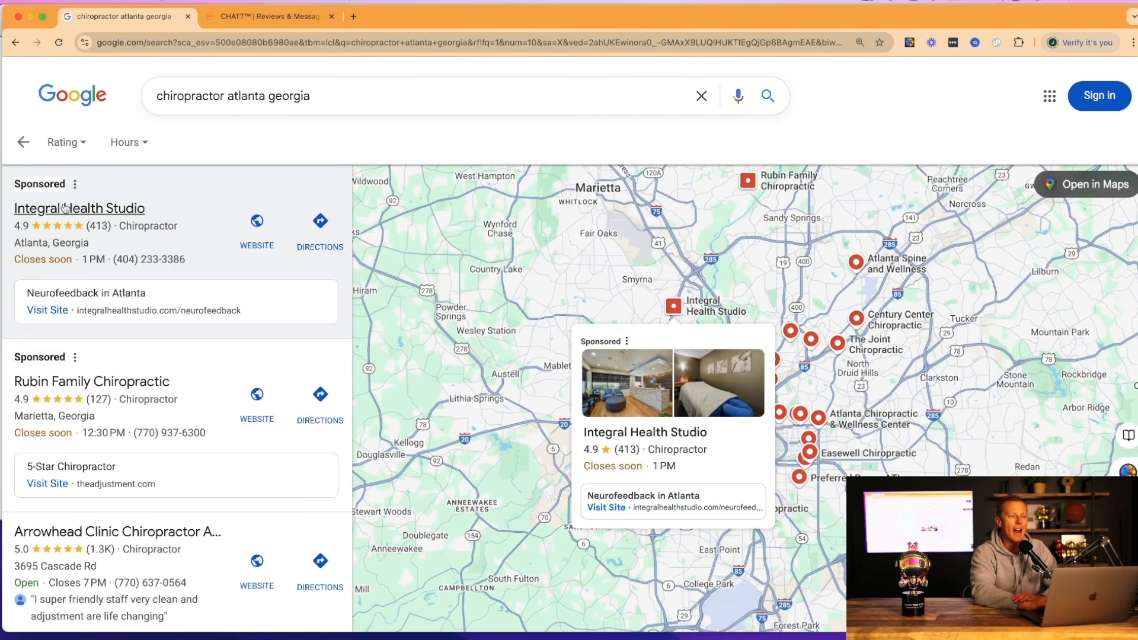
{"action": "mouse_move", "coordinate": [88, 404]}
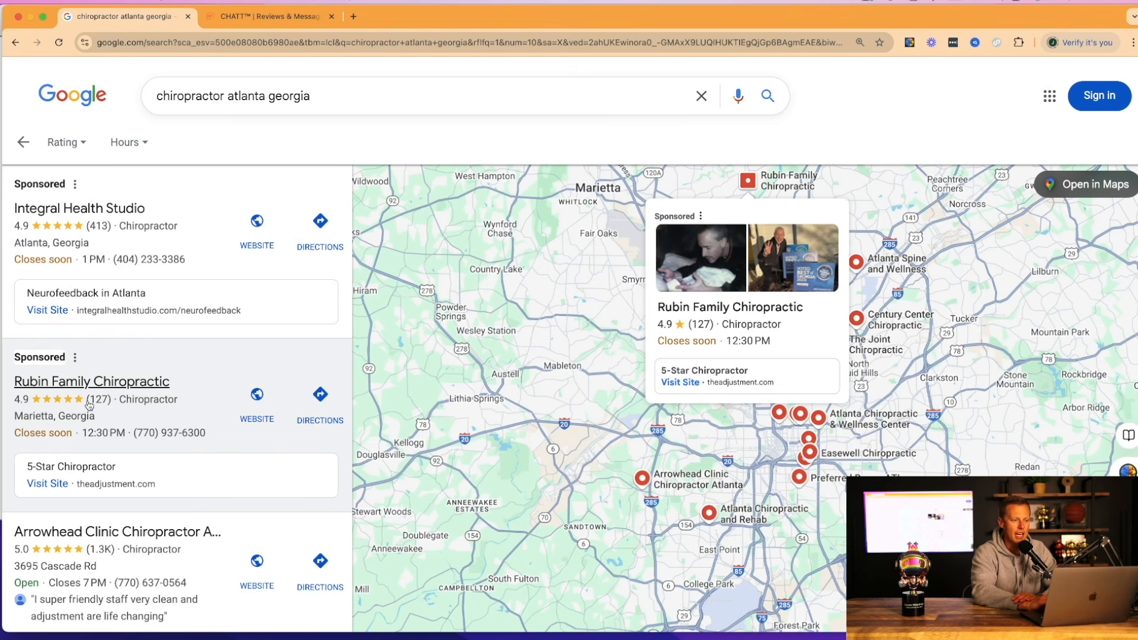
{"action": "scroll", "coordinate": [87, 404], "scroll_direction": "down", "scroll_amount": 7}
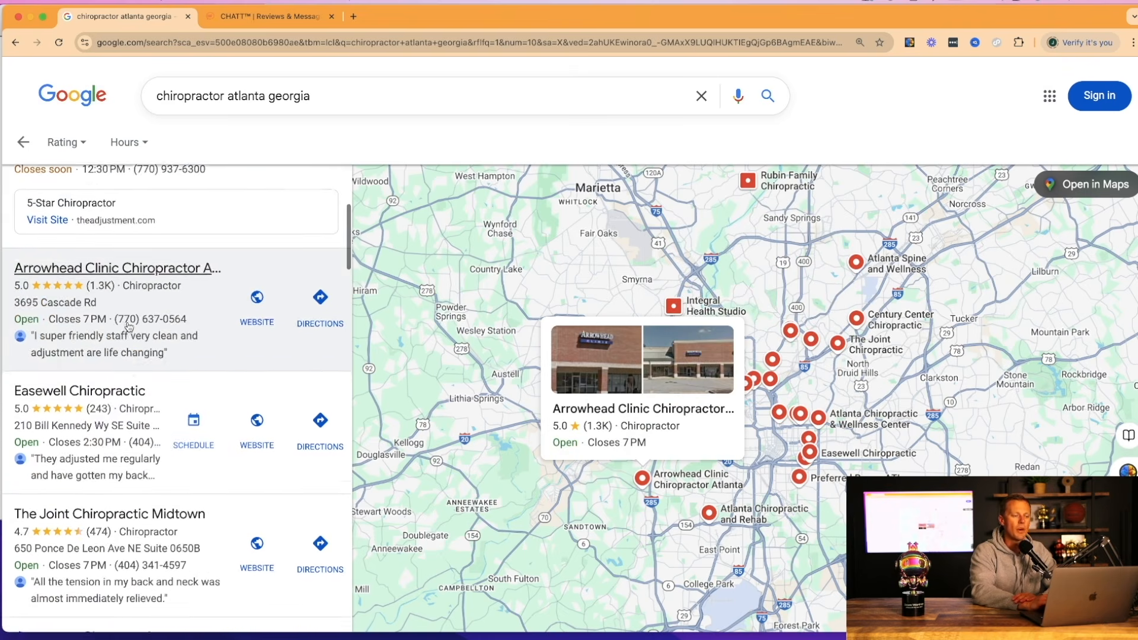
{"action": "scroll", "coordinate": [128, 327], "scroll_direction": "down", "scroll_amount": 6}
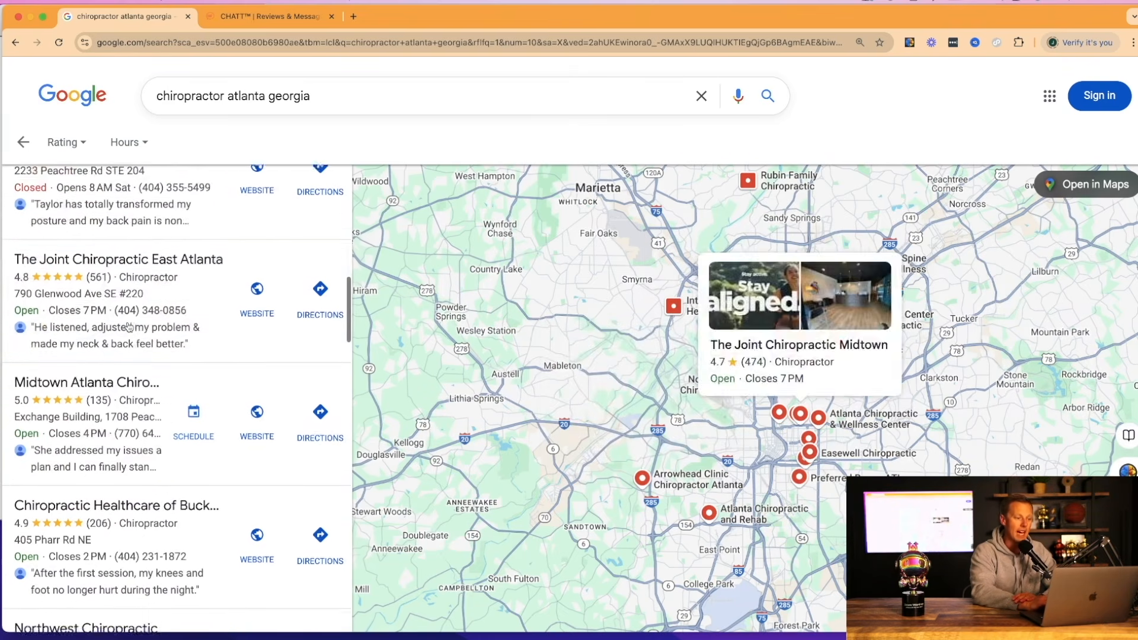
{"action": "scroll", "coordinate": [128, 327], "scroll_direction": "down", "scroll_amount": 9}
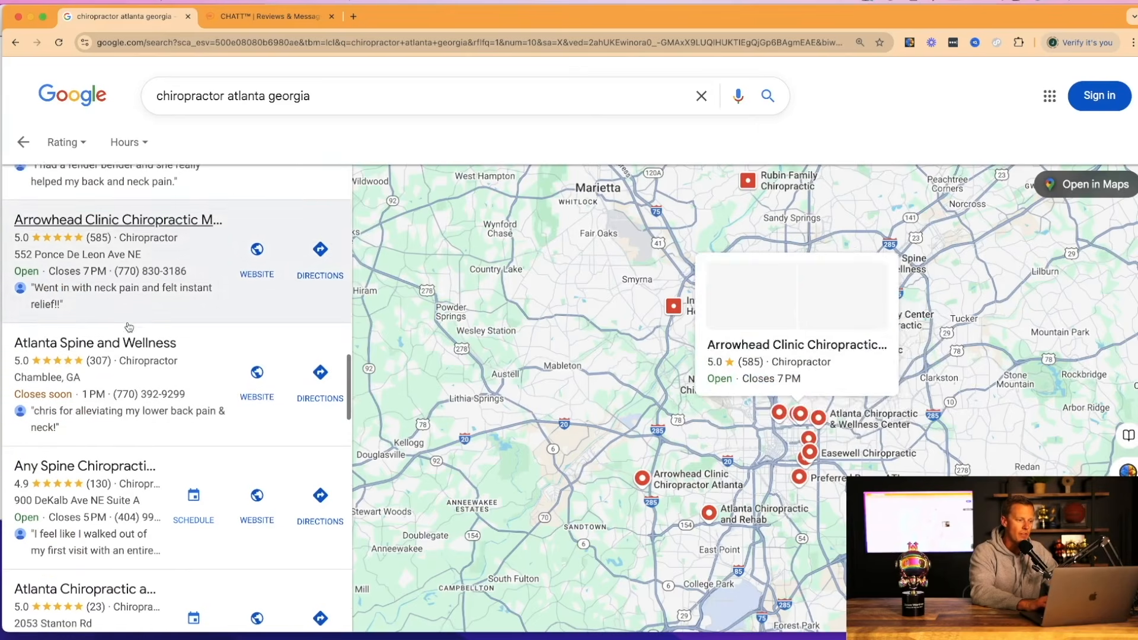
{"action": "scroll", "coordinate": [129, 326], "scroll_direction": "down", "scroll_amount": 3}
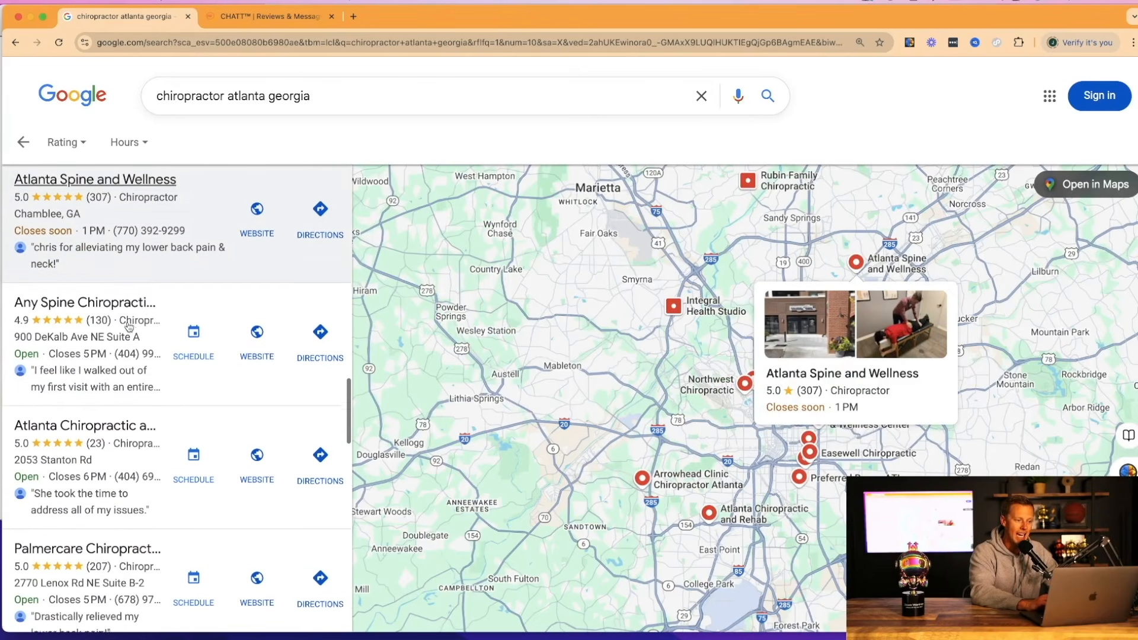
{"action": "scroll", "coordinate": [129, 327], "scroll_direction": "down", "scroll_amount": 1}
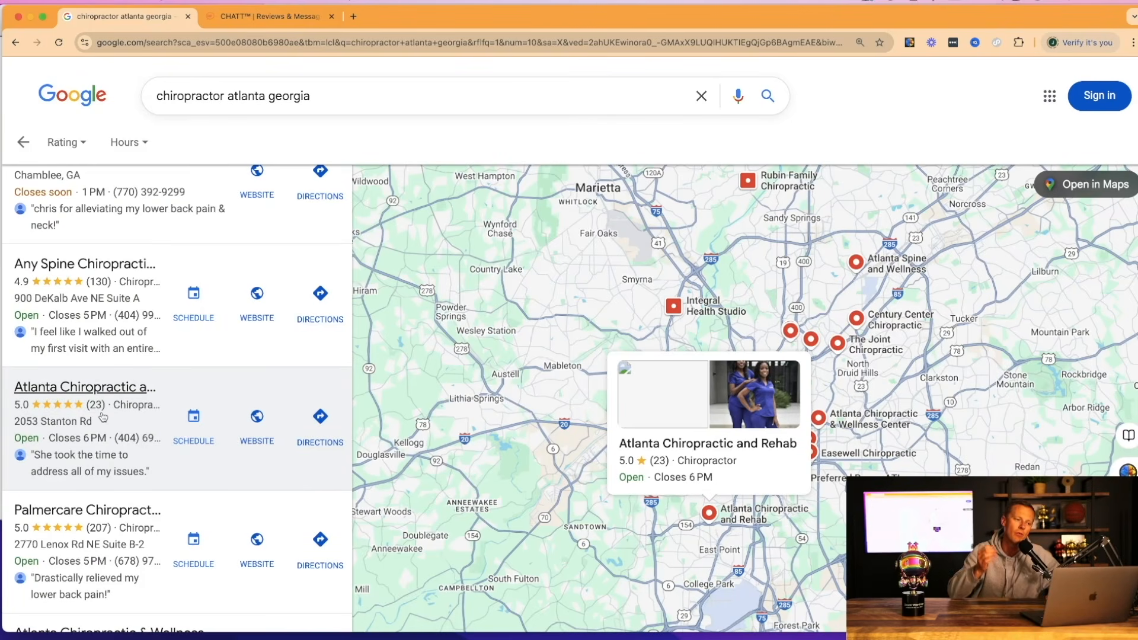
{"action": "left_click", "coordinate": [86, 445]}
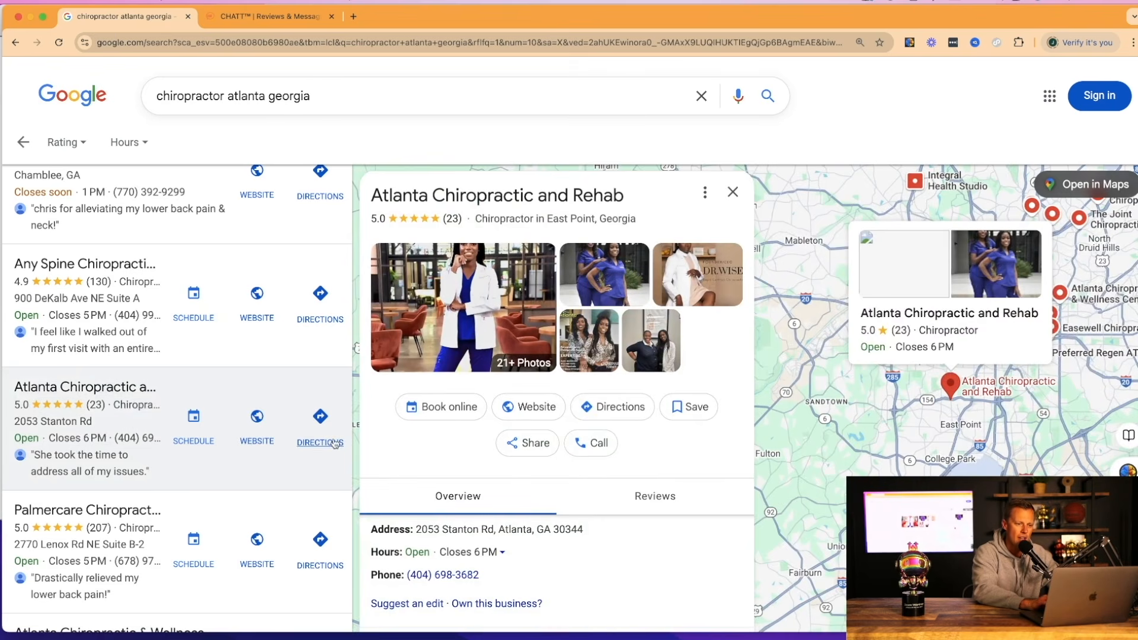
Examine the contact details and review summary in the Atlanta Chiropractic and Rehab profile.
{"action": "scroll", "coordinate": [449, 451], "scroll_direction": "down", "scroll_amount": 2}
{"action": "scroll", "coordinate": [449, 452], "scroll_direction": "down", "scroll_amount": 10}
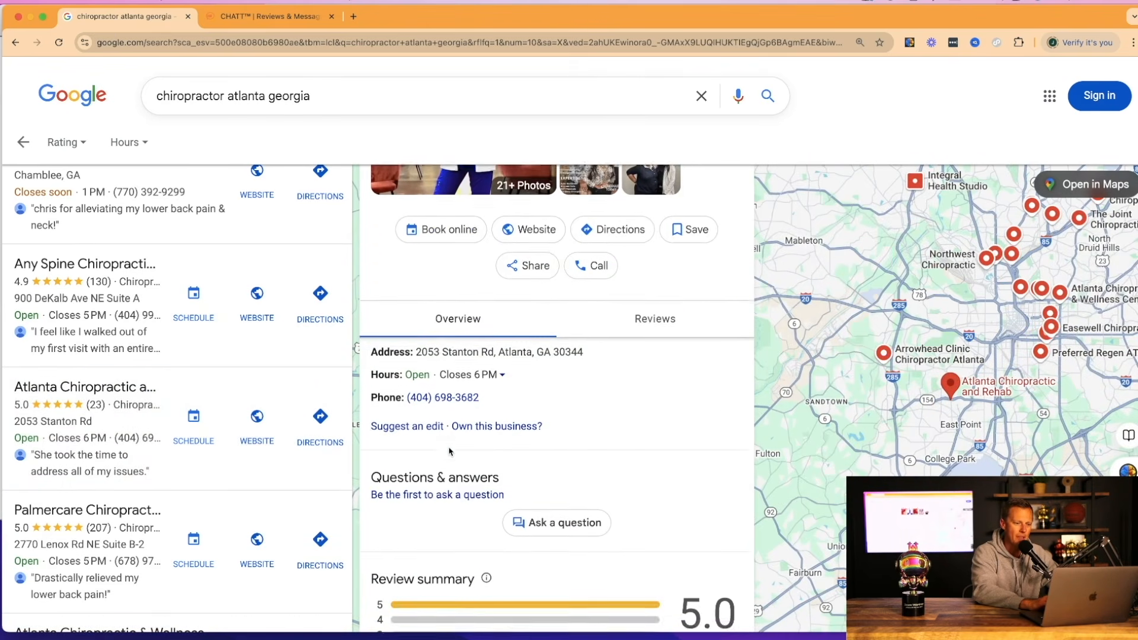
{"action": "scroll", "coordinate": [448, 451], "scroll_direction": "down", "scroll_amount": 1}
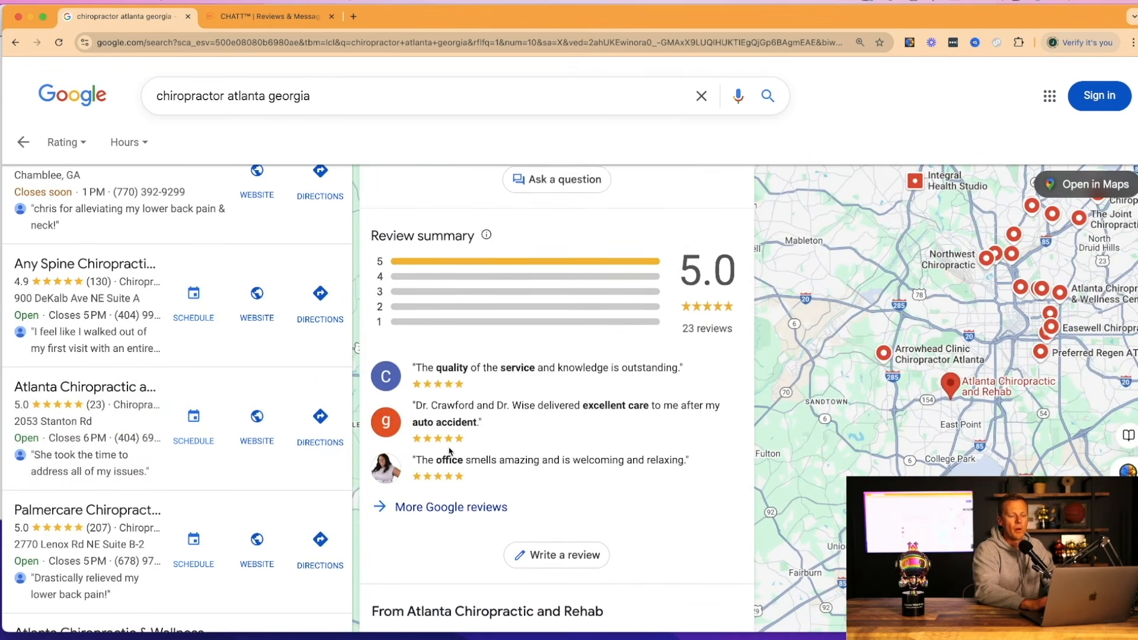
{"action": "scroll", "coordinate": [449, 451], "scroll_direction": "up", "scroll_amount": 10}
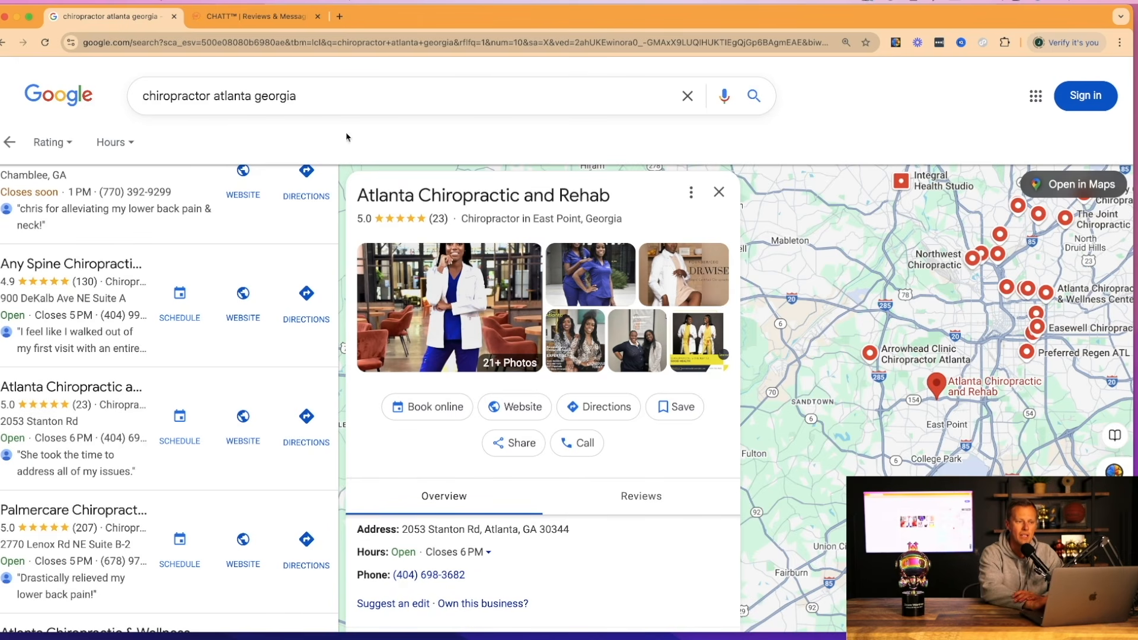
Switch to the GoHighLevel account and enlarge its Launchpad to view the Google Business Profile connection.
{"action": "left_click", "coordinate": [253, 18]}
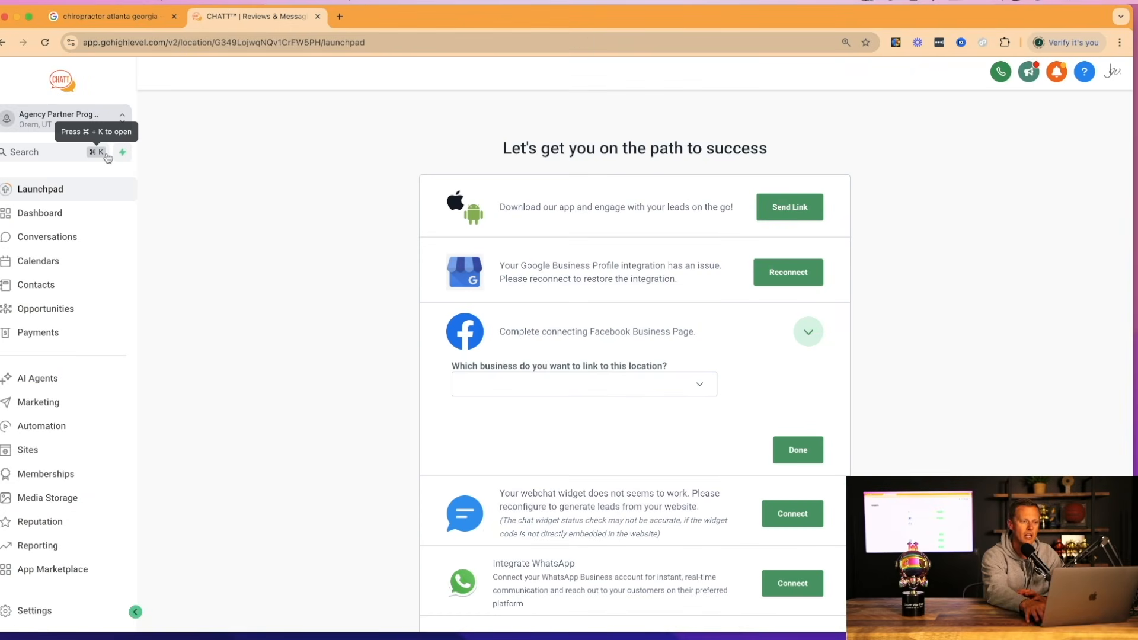
{"action": "key", "text": "super+equal"}
{"action": "key", "text": "super+equal"}
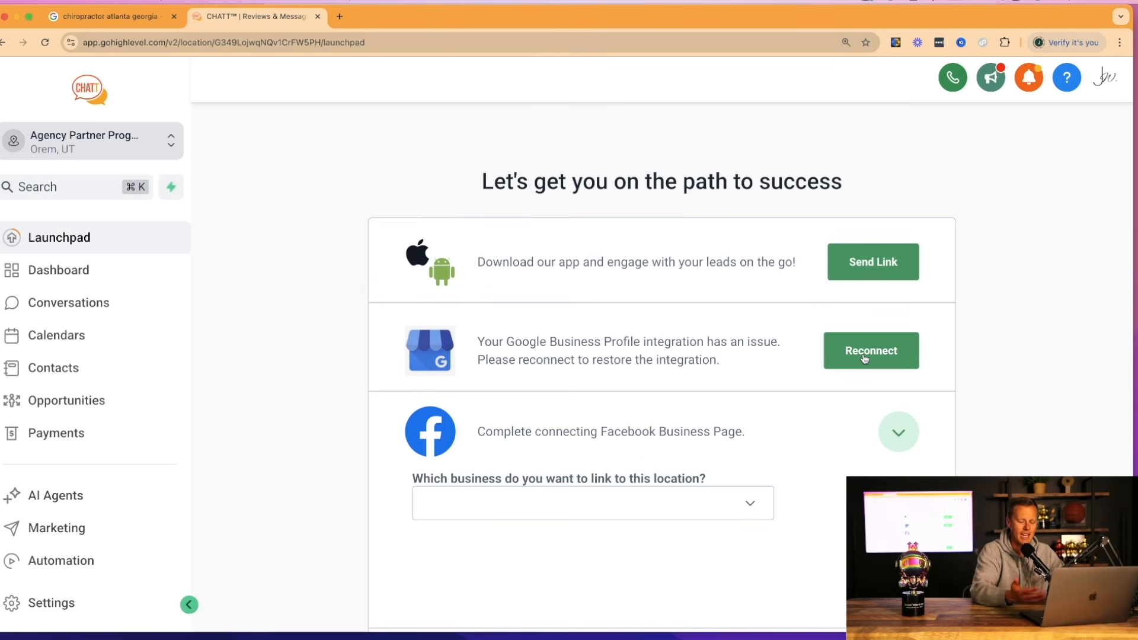
{"action": "key", "text": "super+minus"}
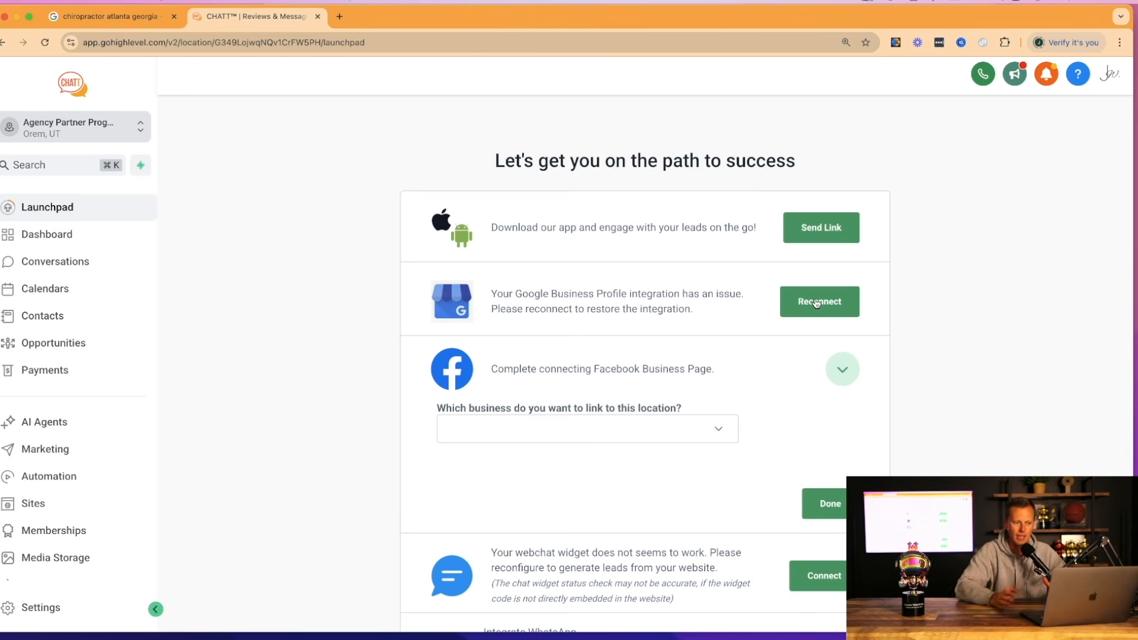
Check the Google listing again, return to GoHighLevel and open the Reputation overview at 110% zoom.
{"action": "left_click", "coordinate": [119, 20]}
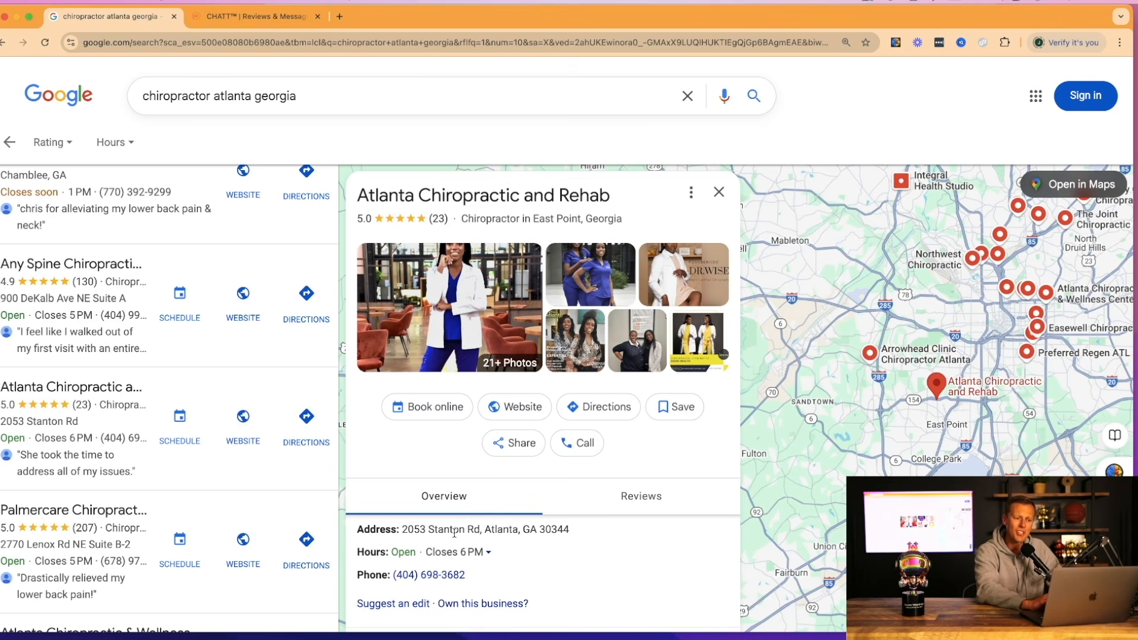
{"action": "left_click", "coordinate": [259, 23]}
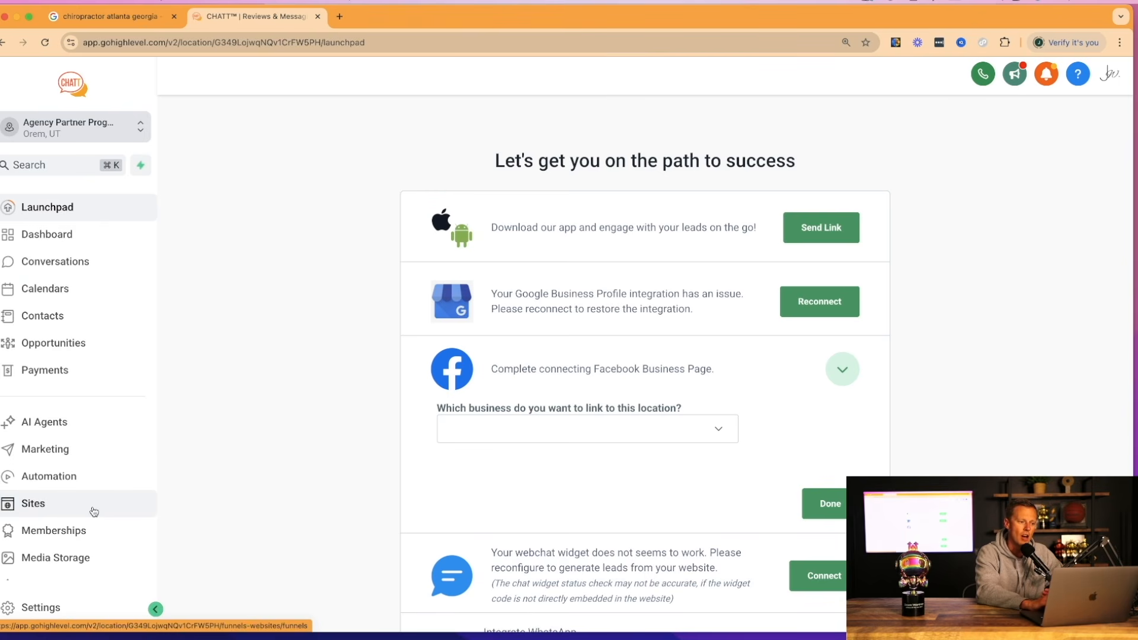
{"action": "scroll", "coordinate": [72, 460], "scroll_direction": "down", "scroll_amount": 2}
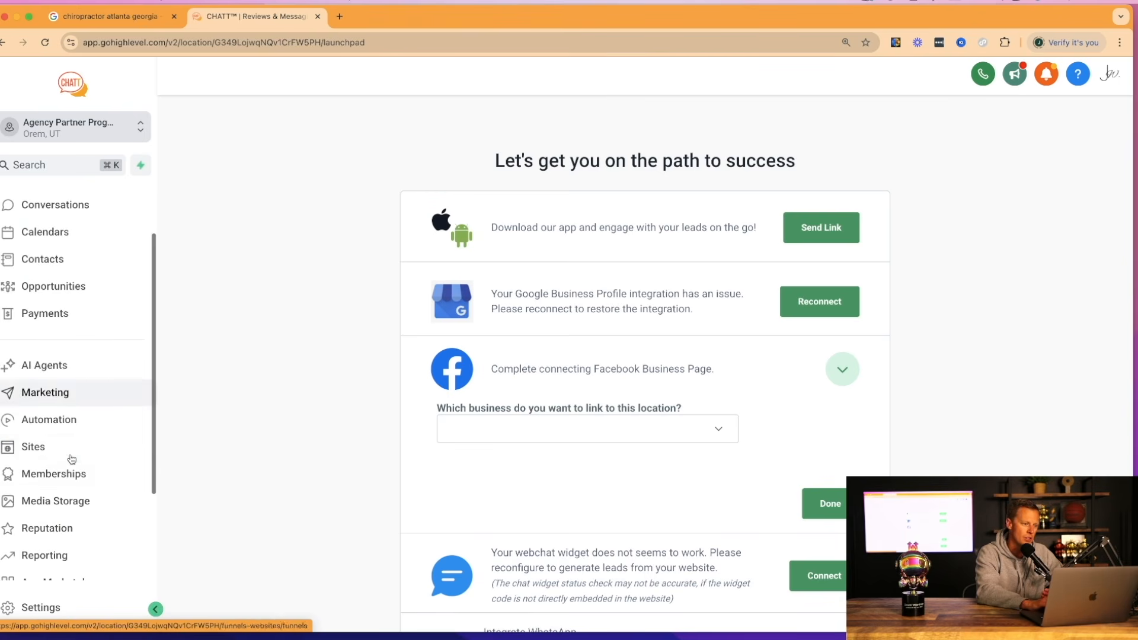
{"action": "left_click", "coordinate": [52, 534]}
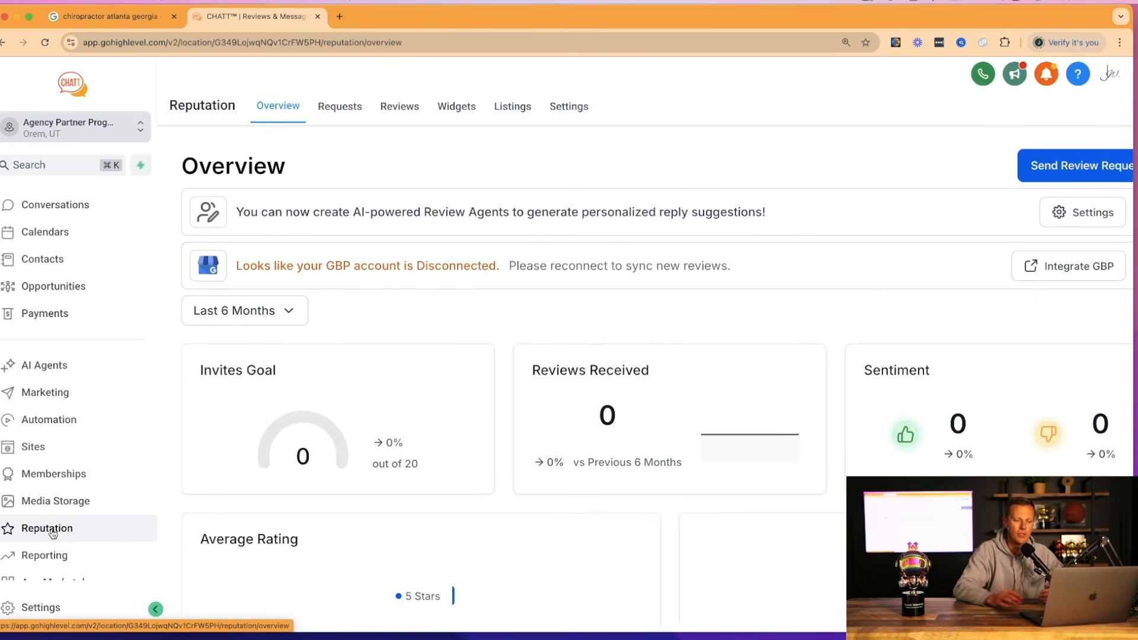
{"action": "key", "text": "super+minus"}
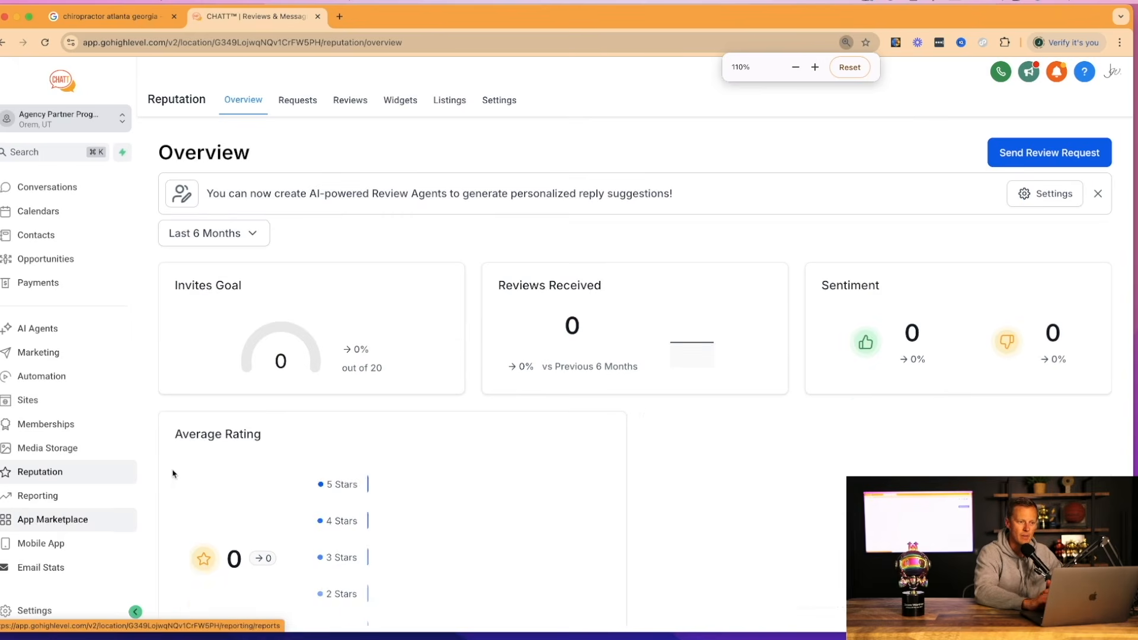
Open the Integrations section of the Reputation settings and examine which review platforms can be integrated.
{"action": "left_click", "coordinate": [498, 101]}
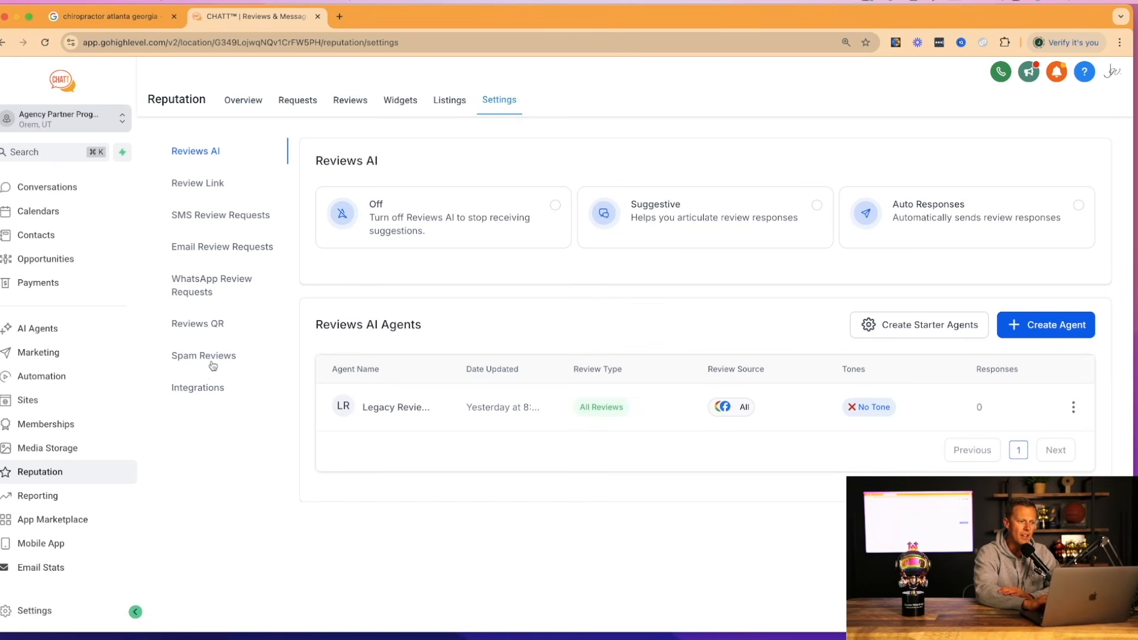
{"action": "left_click", "coordinate": [203, 390]}
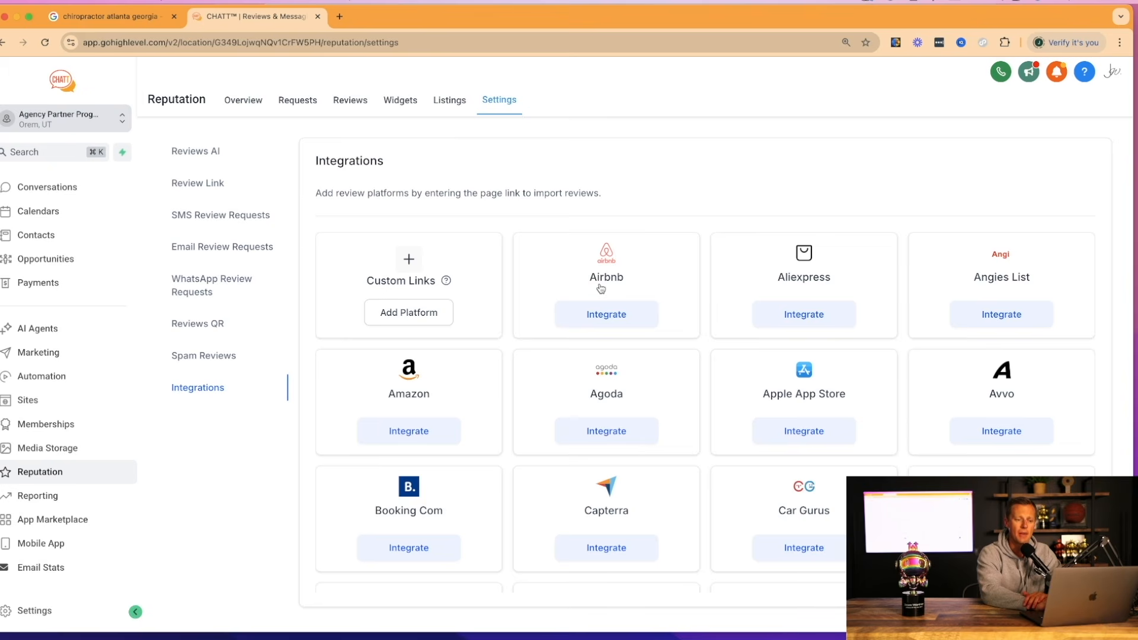
{"action": "scroll", "coordinate": [601, 289], "scroll_direction": "down", "scroll_amount": 1}
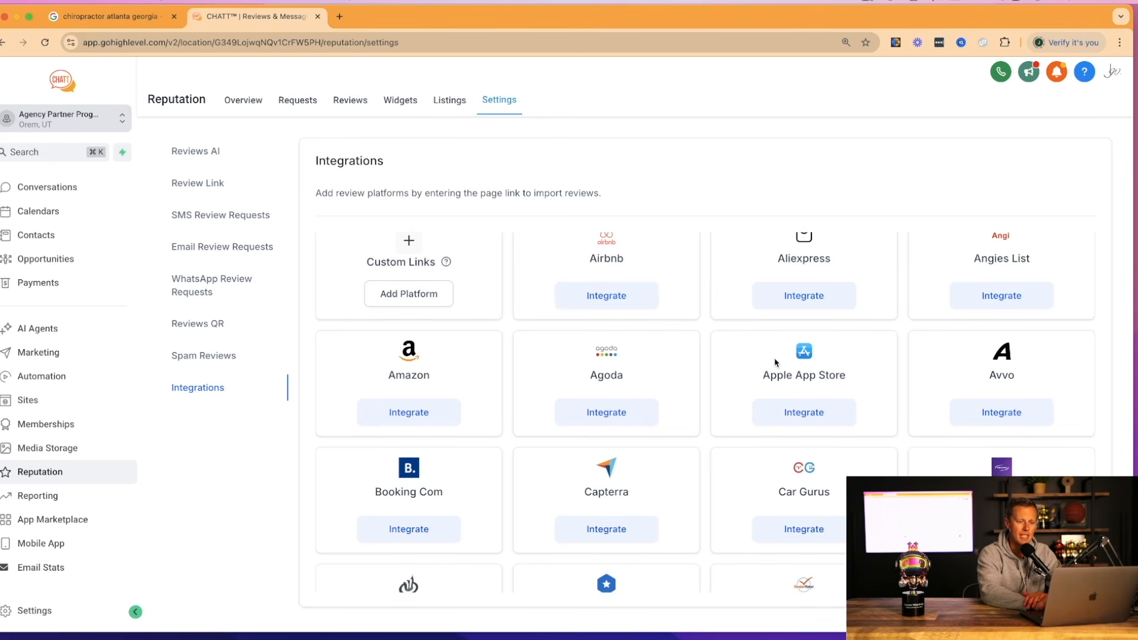
{"action": "scroll", "coordinate": [775, 363], "scroll_direction": "down", "scroll_amount": 2}
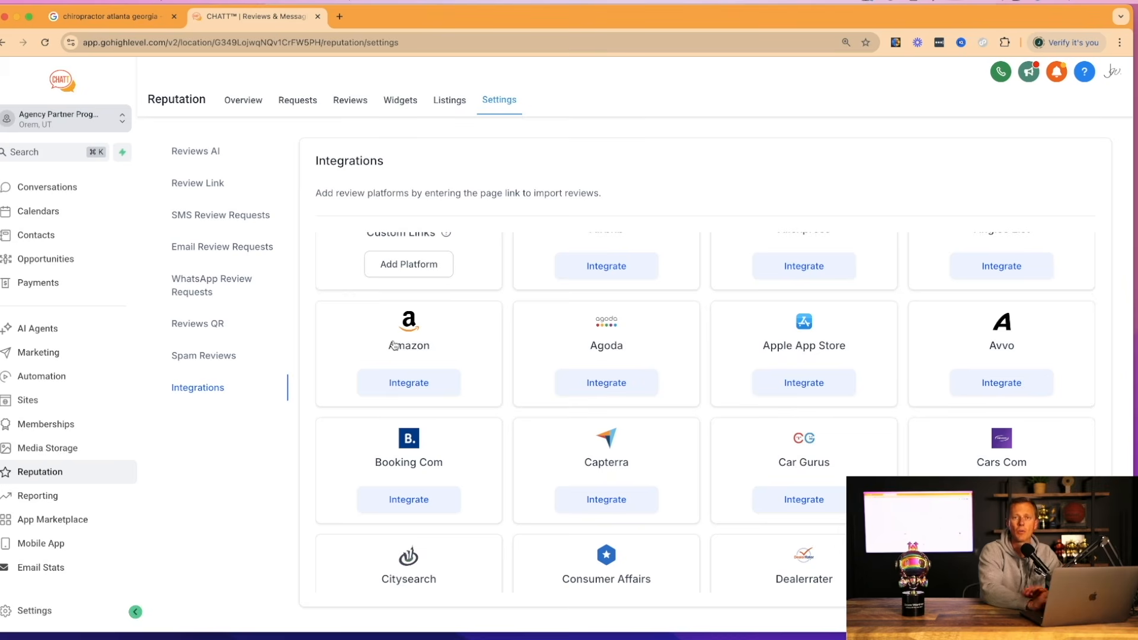
{"action": "scroll", "coordinate": [394, 345], "scroll_direction": "down", "scroll_amount": 6}
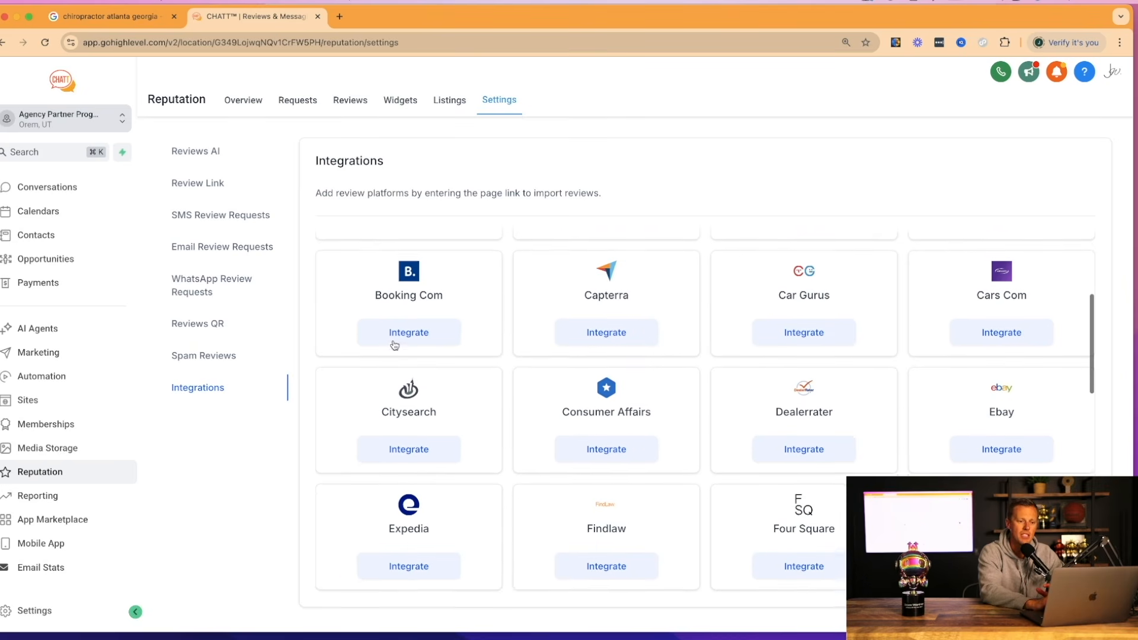
{"action": "scroll", "coordinate": [394, 345], "scroll_direction": "down", "scroll_amount": 9}
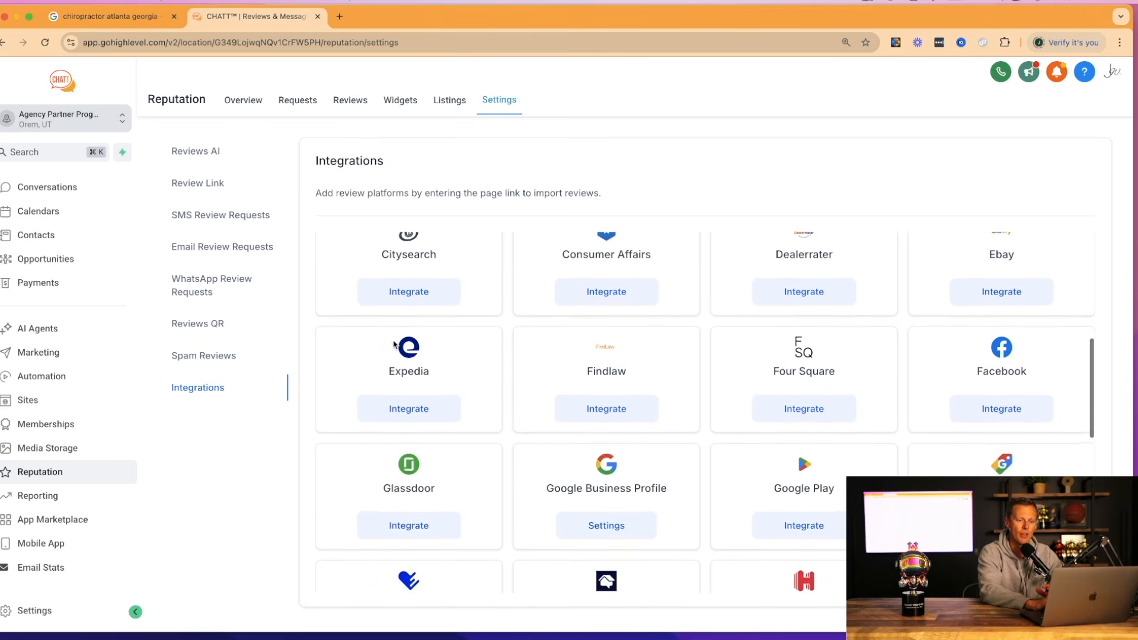
{"action": "scroll", "coordinate": [394, 345], "scroll_direction": "down", "scroll_amount": 13}
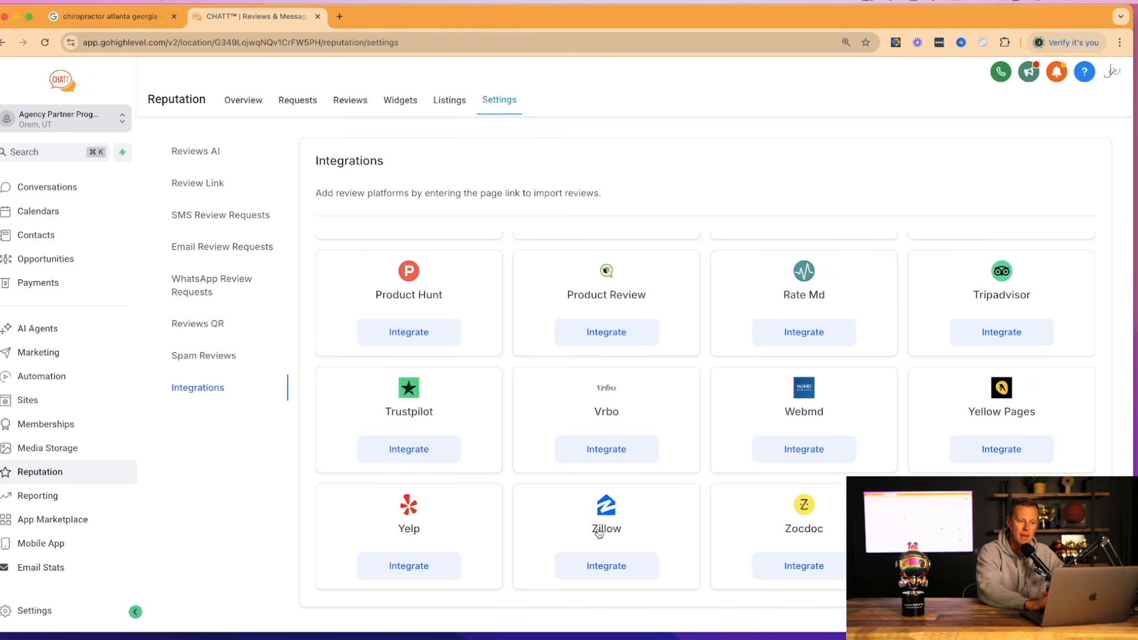
{"action": "scroll", "coordinate": [598, 532], "scroll_direction": "up", "scroll_amount": 12}
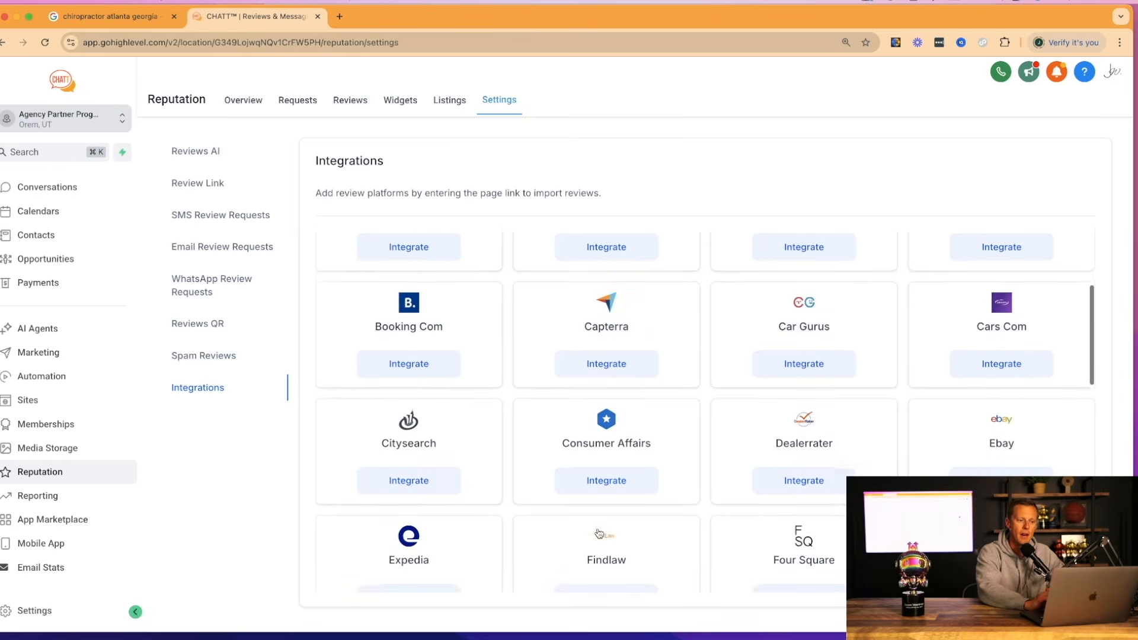
{"action": "scroll", "coordinate": [598, 529], "scroll_direction": "up", "scroll_amount": 3}
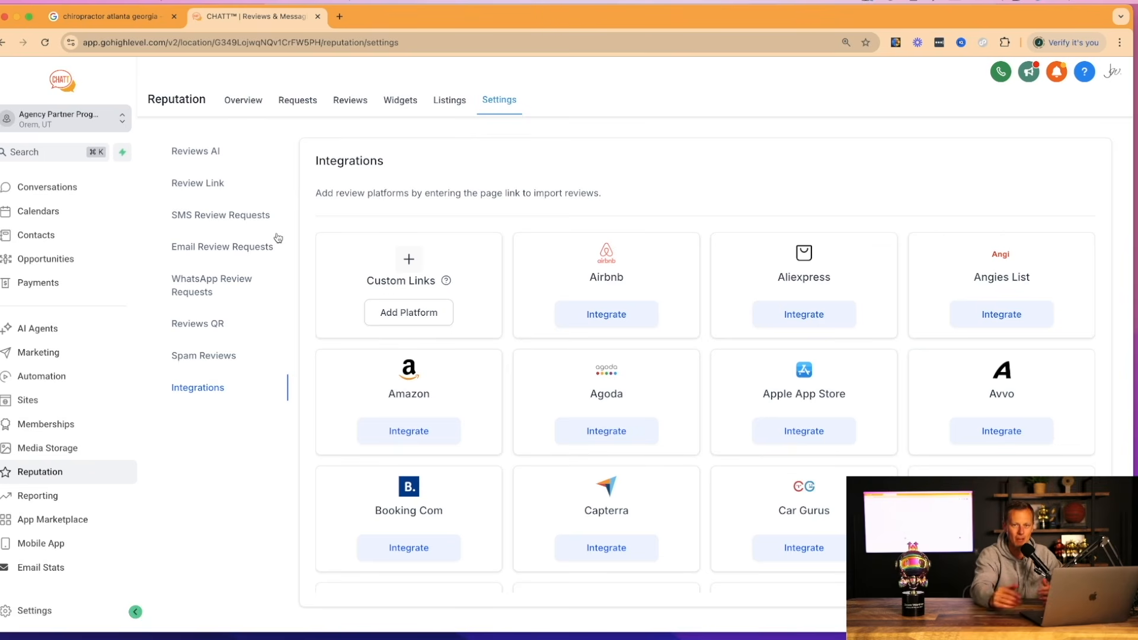
Start a new Reviews AI agent in the Reputation settings from the professional Claire Flair template.
{"action": "left_click", "coordinate": [202, 156]}
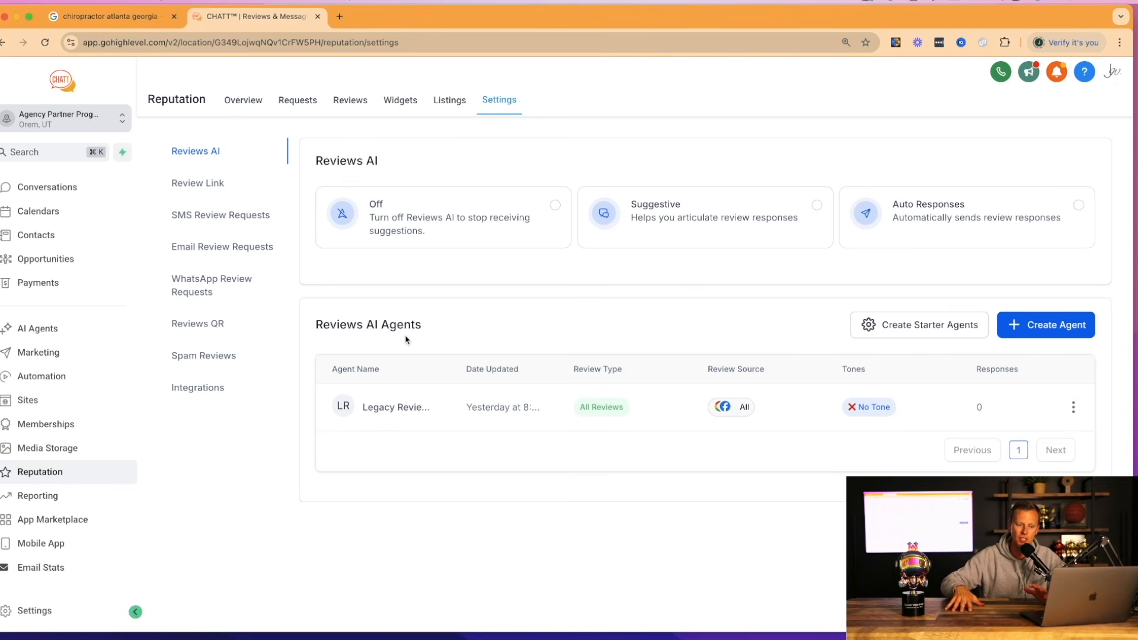
{"action": "left_click", "coordinate": [1047, 328]}
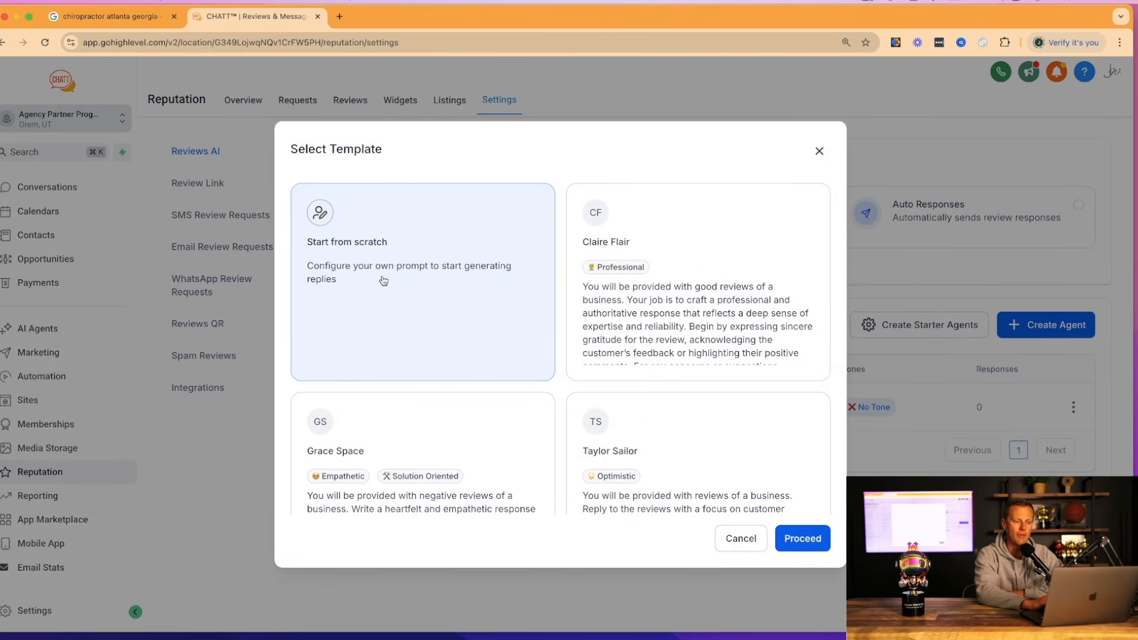
{"action": "scroll", "coordinate": [594, 354], "scroll_direction": "down", "scroll_amount": 5}
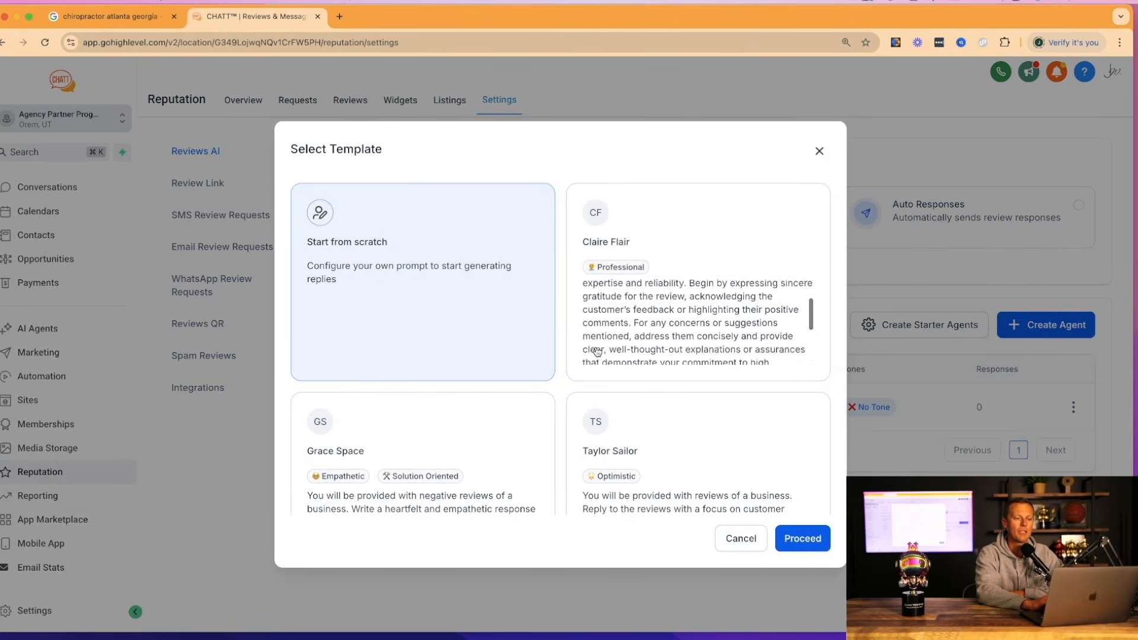
{"action": "scroll", "coordinate": [565, 409], "scroll_direction": "down", "scroll_amount": 5}
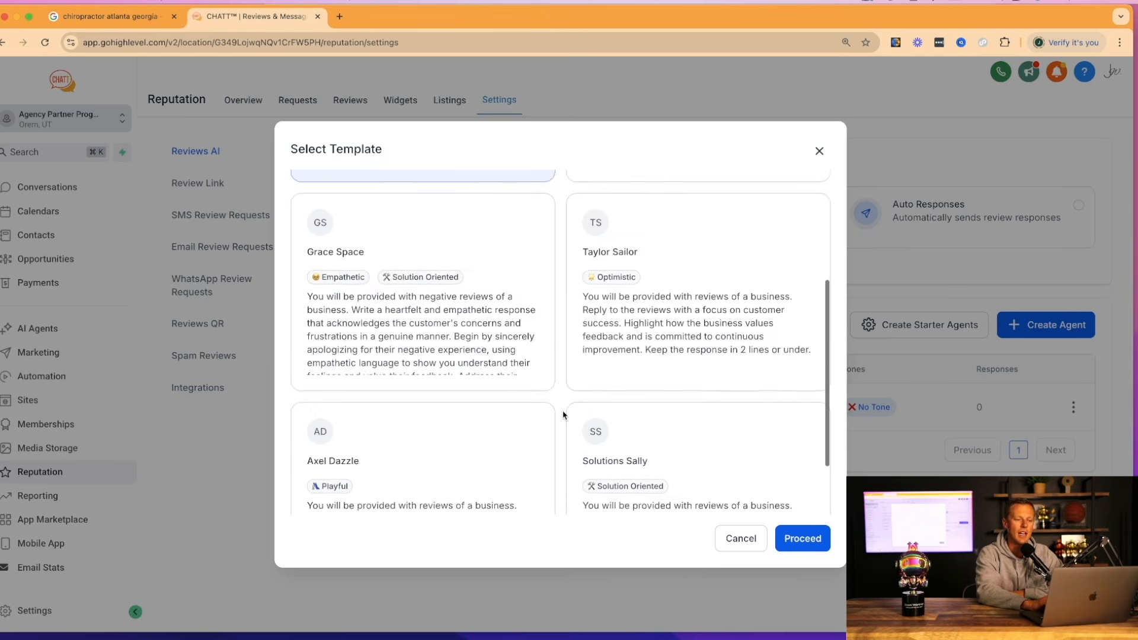
{"action": "scroll", "coordinate": [563, 414], "scroll_direction": "up", "scroll_amount": 5}
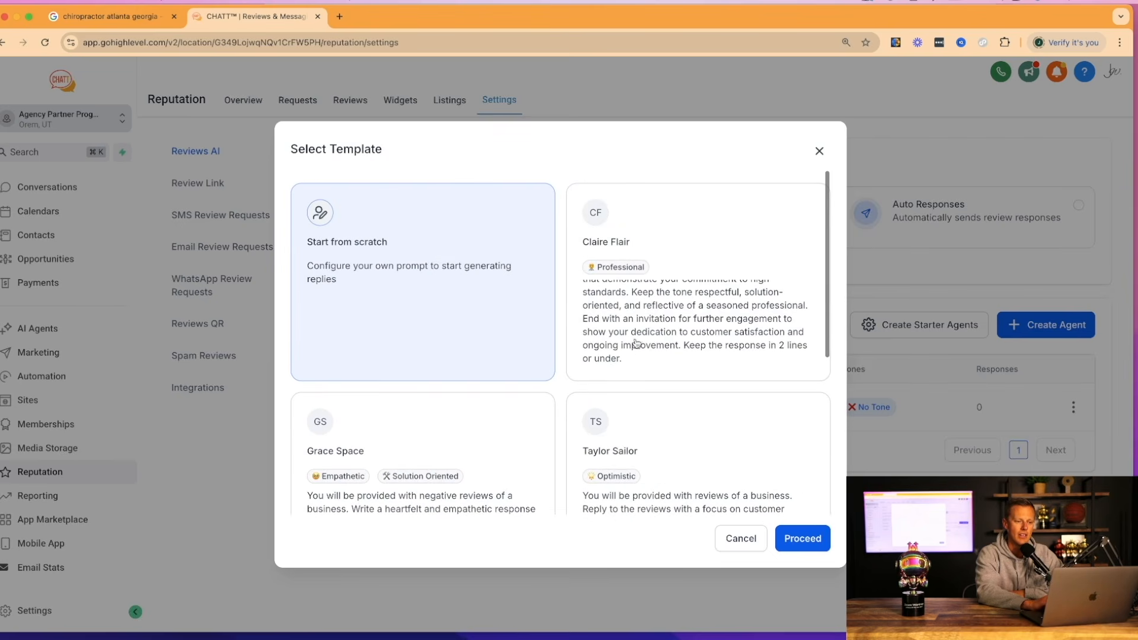
{"action": "scroll", "coordinate": [649, 317], "scroll_direction": "up", "scroll_amount": 5}
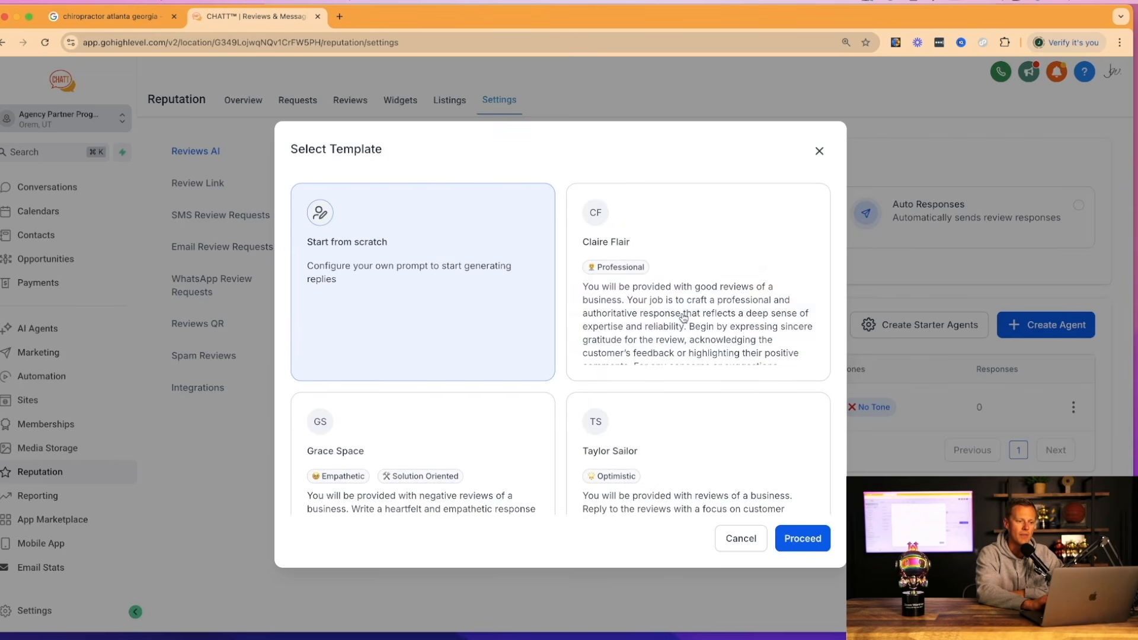
{"action": "left_click", "coordinate": [683, 318]}
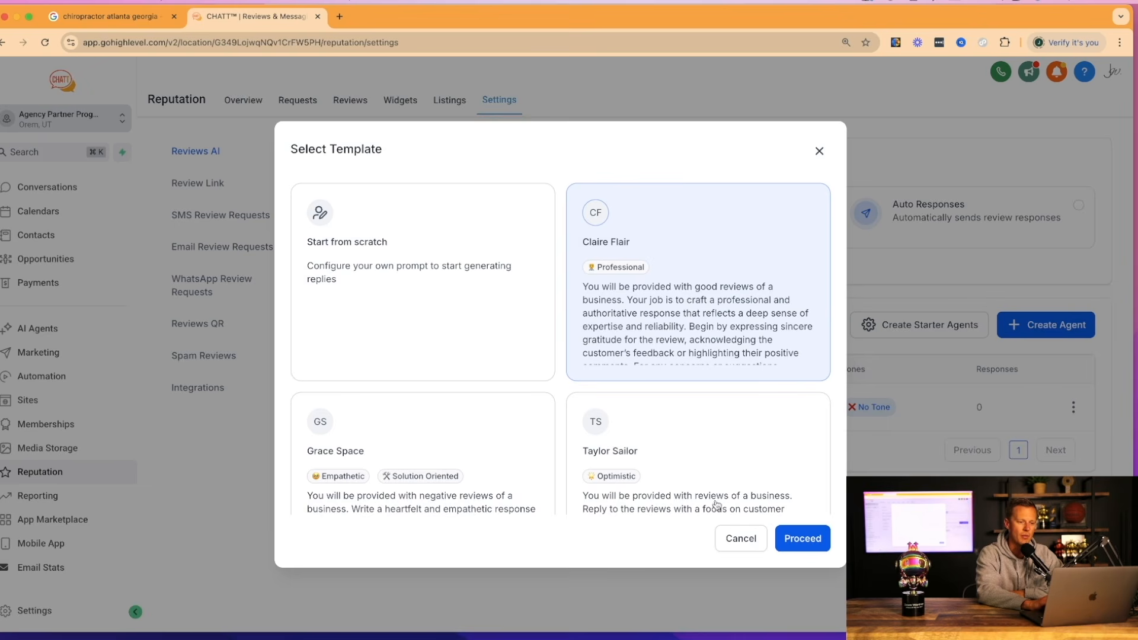
{"action": "left_click", "coordinate": [791, 543]}
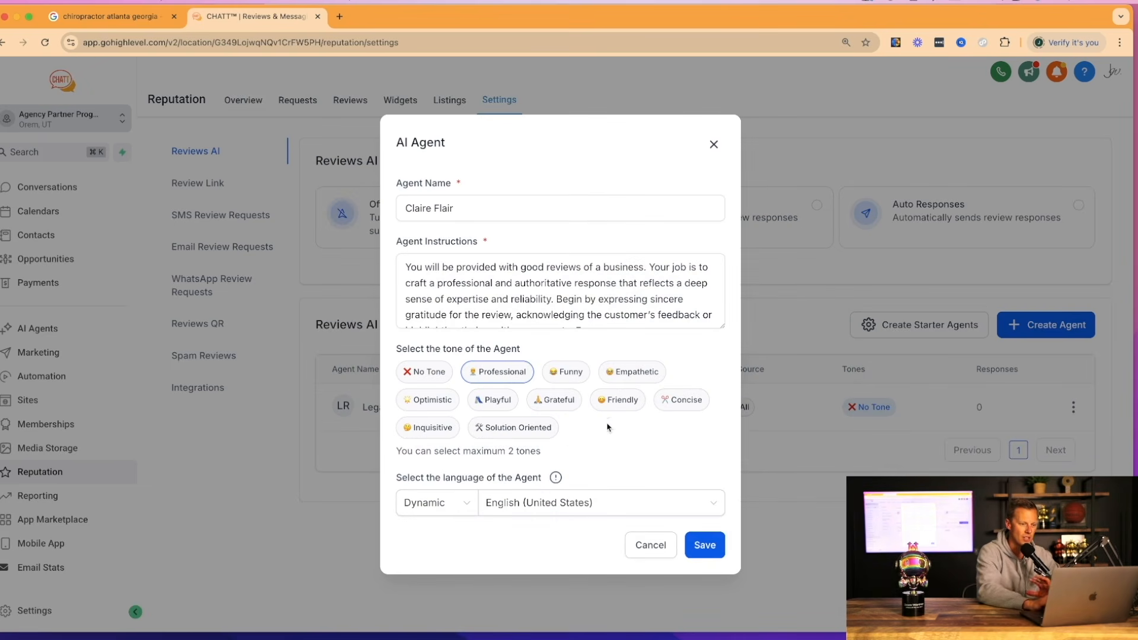
Enlarge the page to 150% and examine the new agent's name, instructions and available tones.
{"action": "key", "text": "super+equal"}
{"action": "key", "text": "super+equal"}
{"action": "key", "text": "super+equal"}
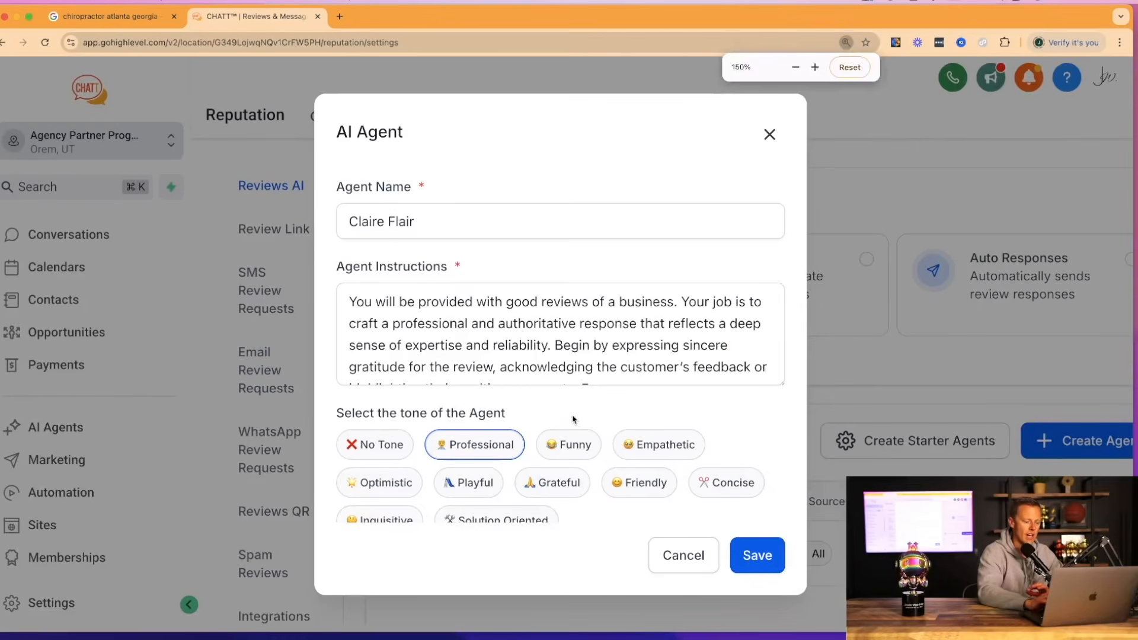
{"action": "scroll", "coordinate": [391, 451], "scroll_direction": "down", "scroll_amount": 2}
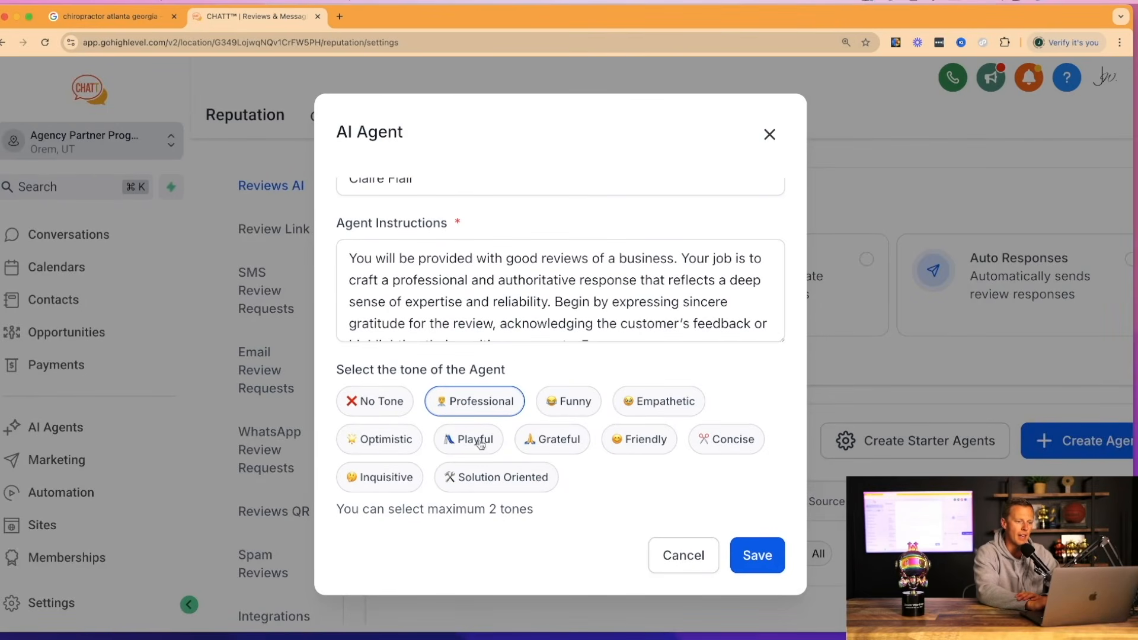
{"action": "scroll", "coordinate": [517, 426], "scroll_direction": "up", "scroll_amount": 2}
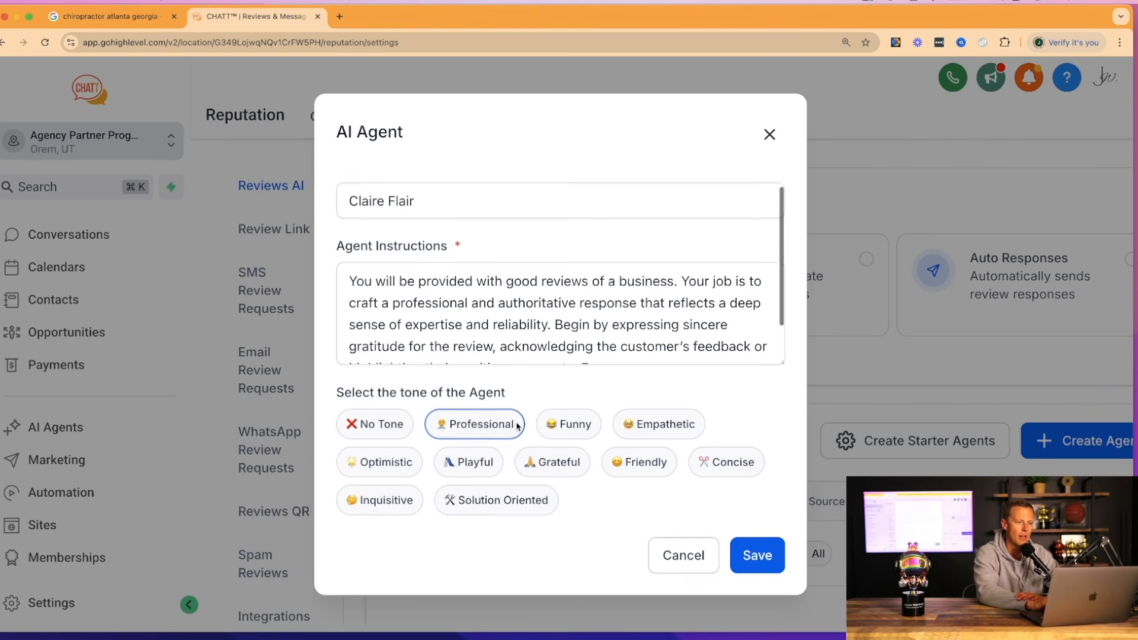
{"action": "left_click", "coordinate": [453, 327]}
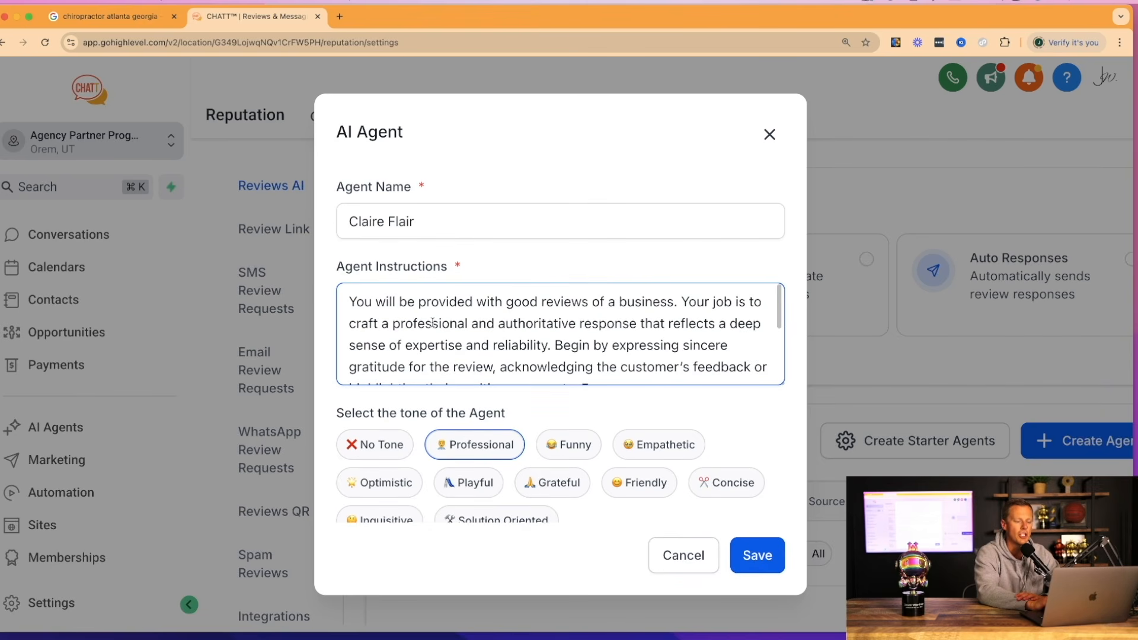
{"action": "scroll", "coordinate": [468, 344], "scroll_direction": "down", "scroll_amount": 2}
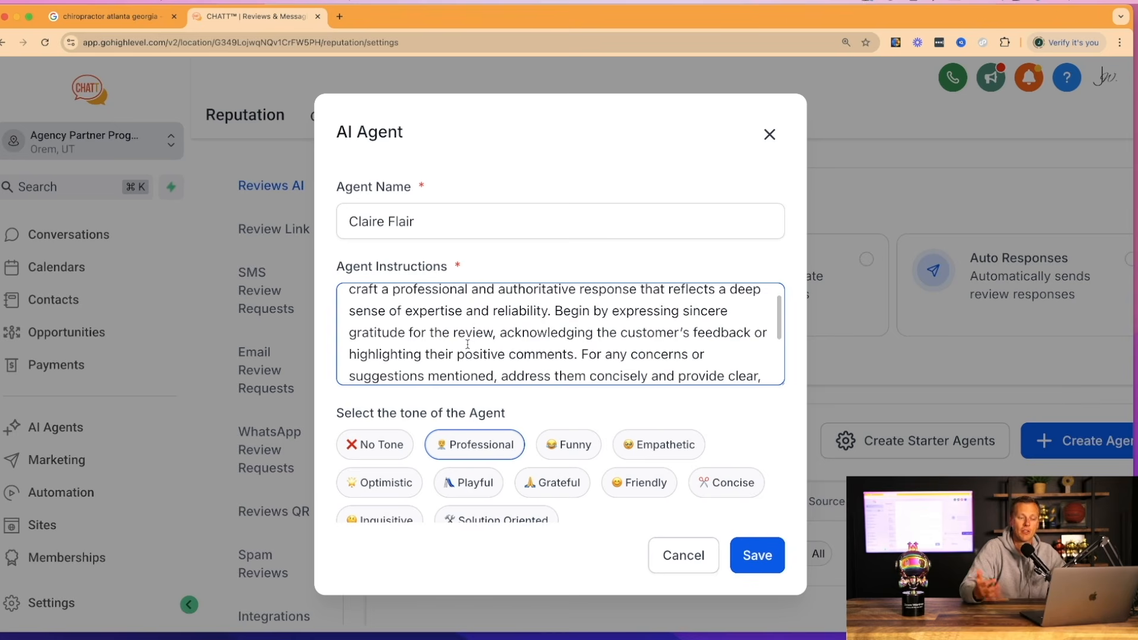
{"action": "scroll", "coordinate": [468, 344], "scroll_direction": "down", "scroll_amount": 5}
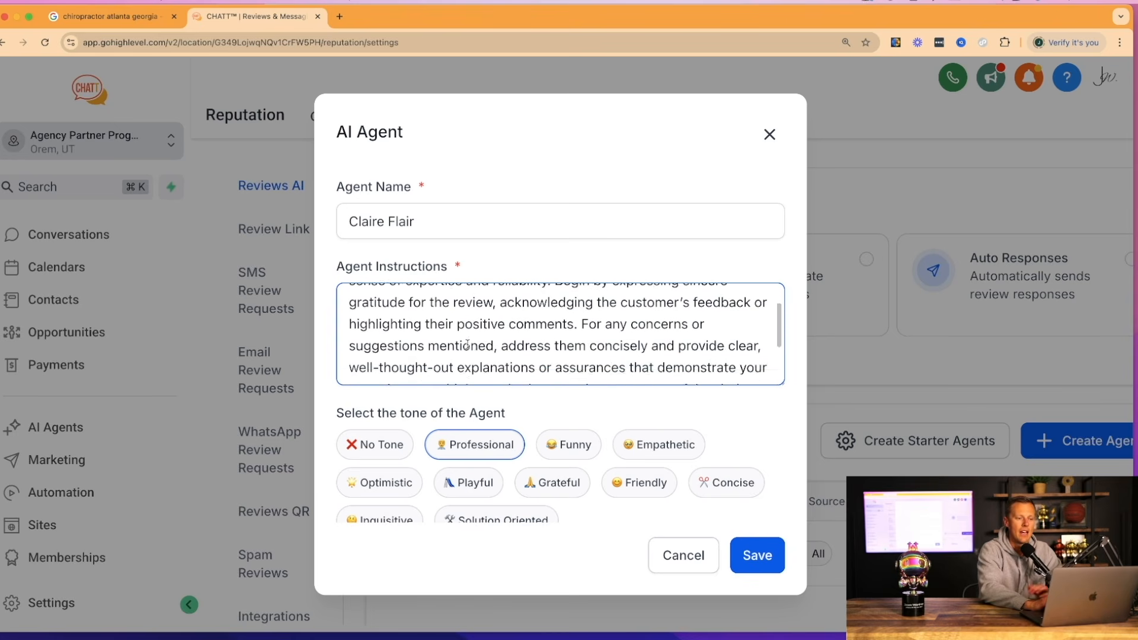
{"action": "scroll", "coordinate": [468, 345], "scroll_direction": "up", "scroll_amount": 5}
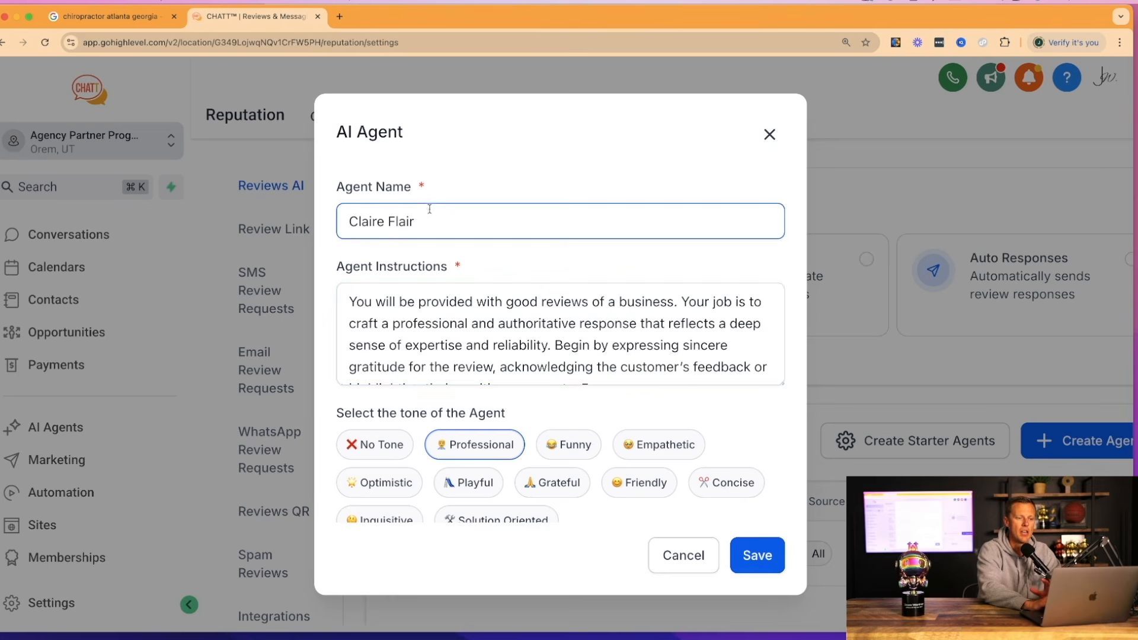
Examine which languages and review sources can be chosen for the agent.
{"action": "scroll", "coordinate": [338, 411], "scroll_direction": "down", "scroll_amount": 5}
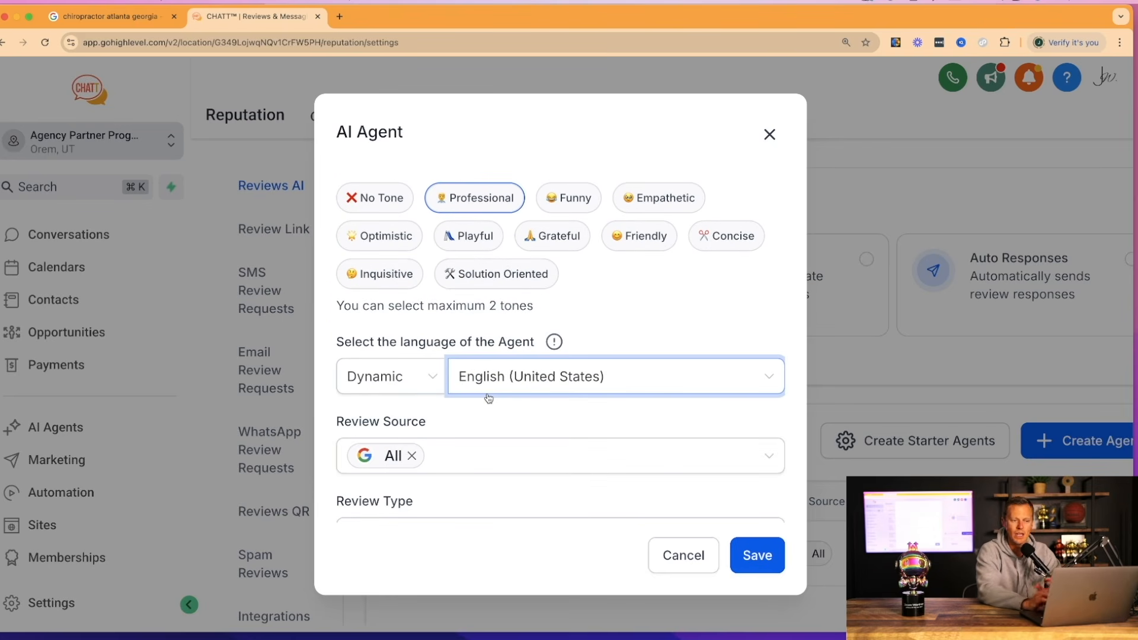
{"action": "left_click", "coordinate": [499, 382]}
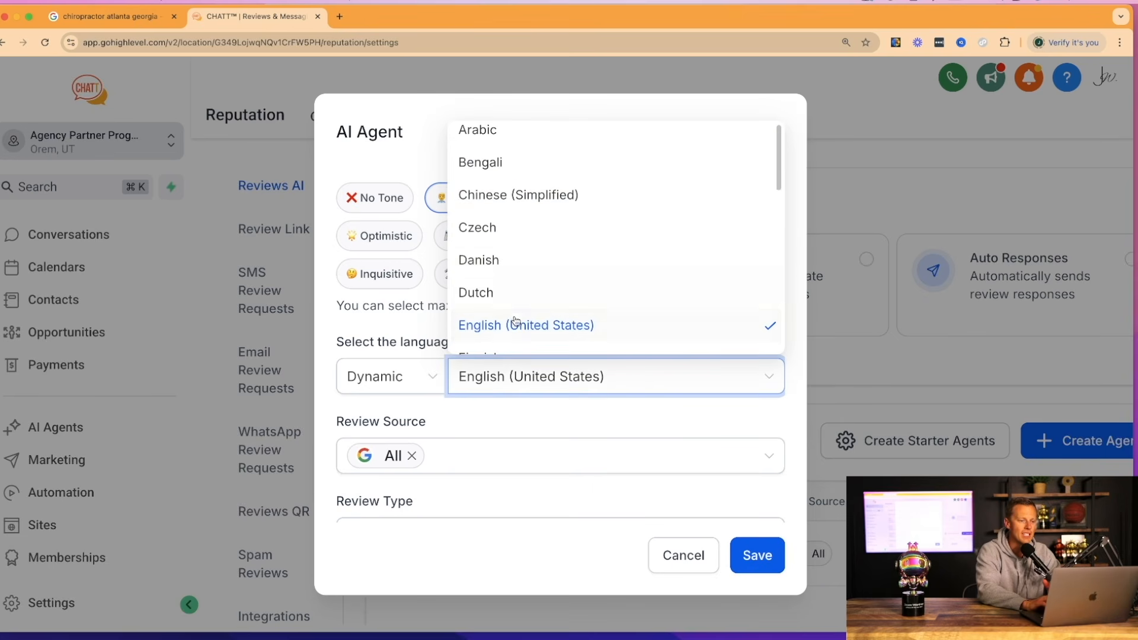
{"action": "left_click", "coordinate": [326, 354]}
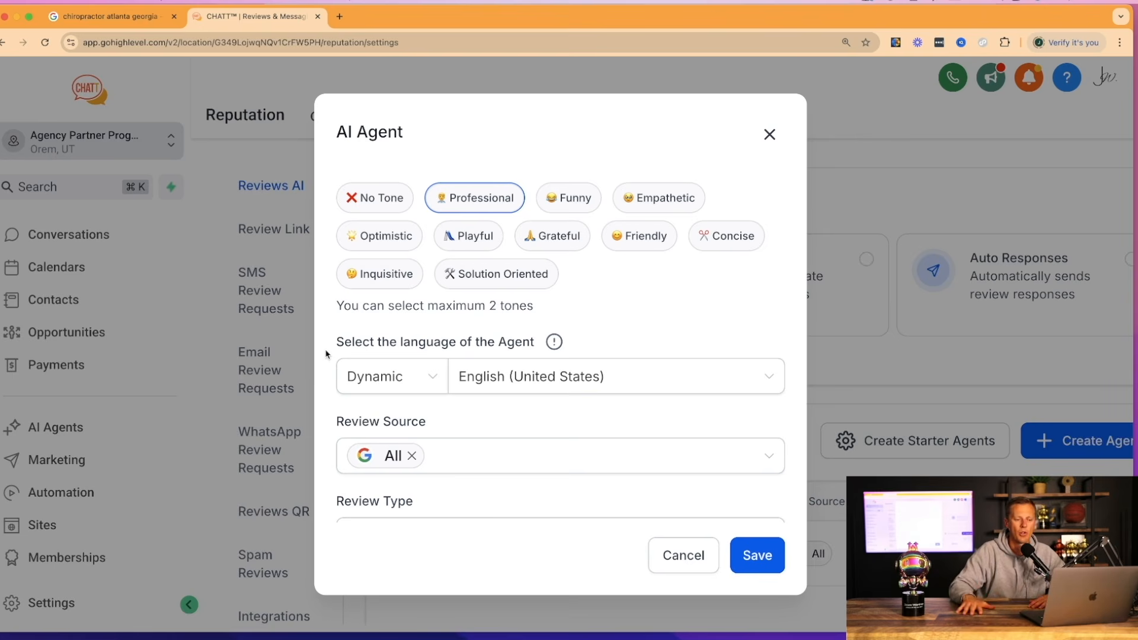
{"action": "scroll", "coordinate": [459, 426], "scroll_direction": "down", "scroll_amount": 3}
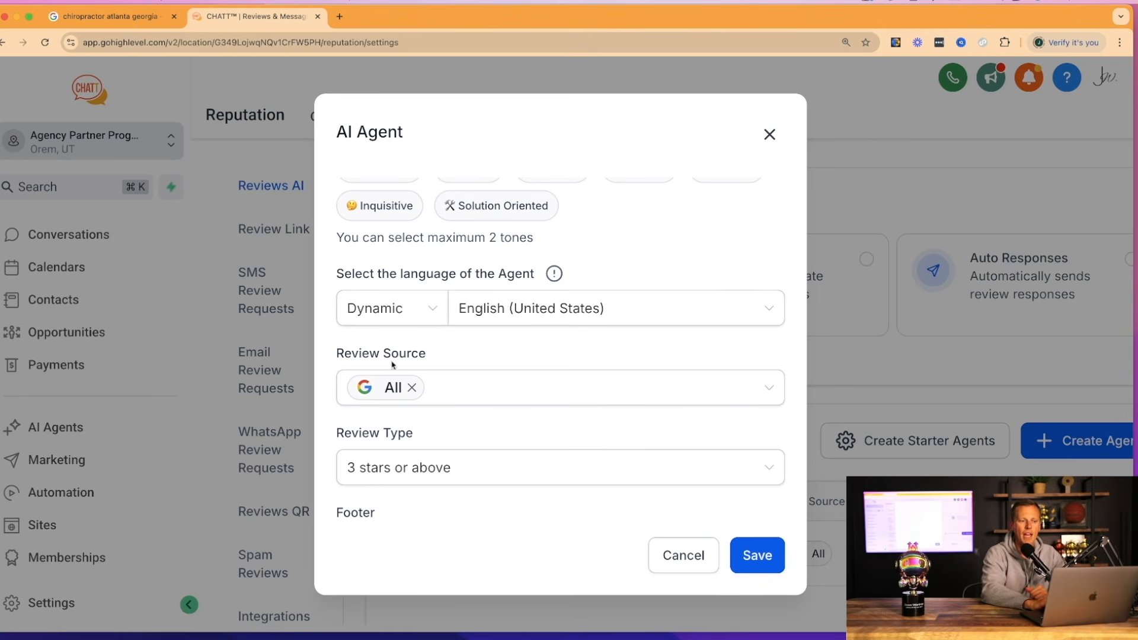
{"action": "left_click", "coordinate": [442, 381]}
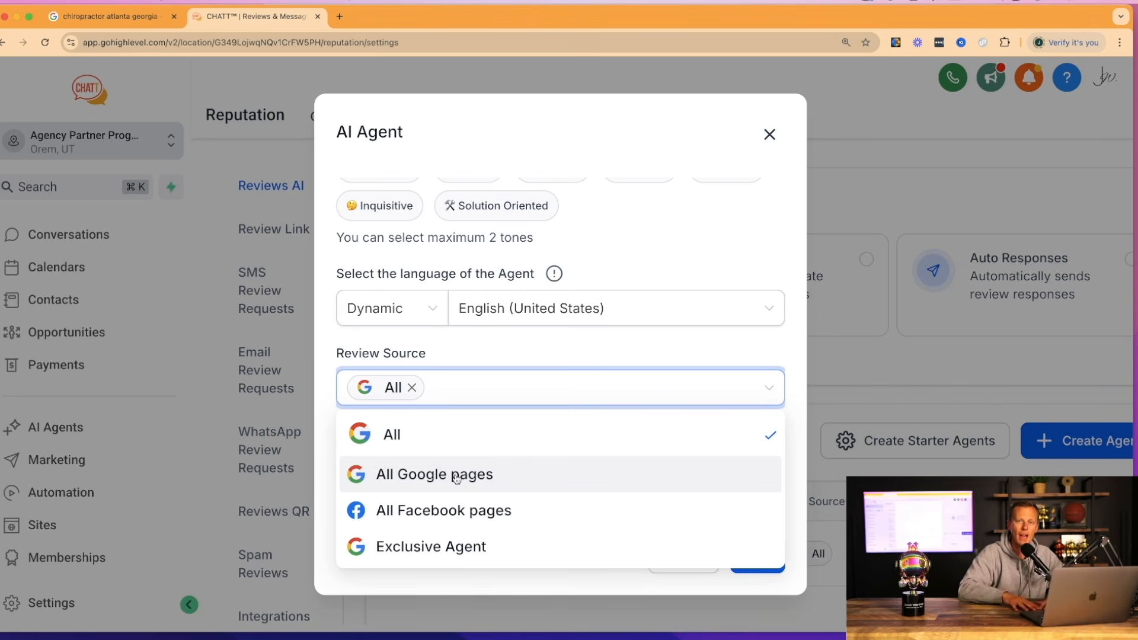
{"action": "left_click", "coordinate": [444, 435]}
{"action": "left_click", "coordinate": [463, 436]}
{"action": "left_click", "coordinate": [477, 361]}
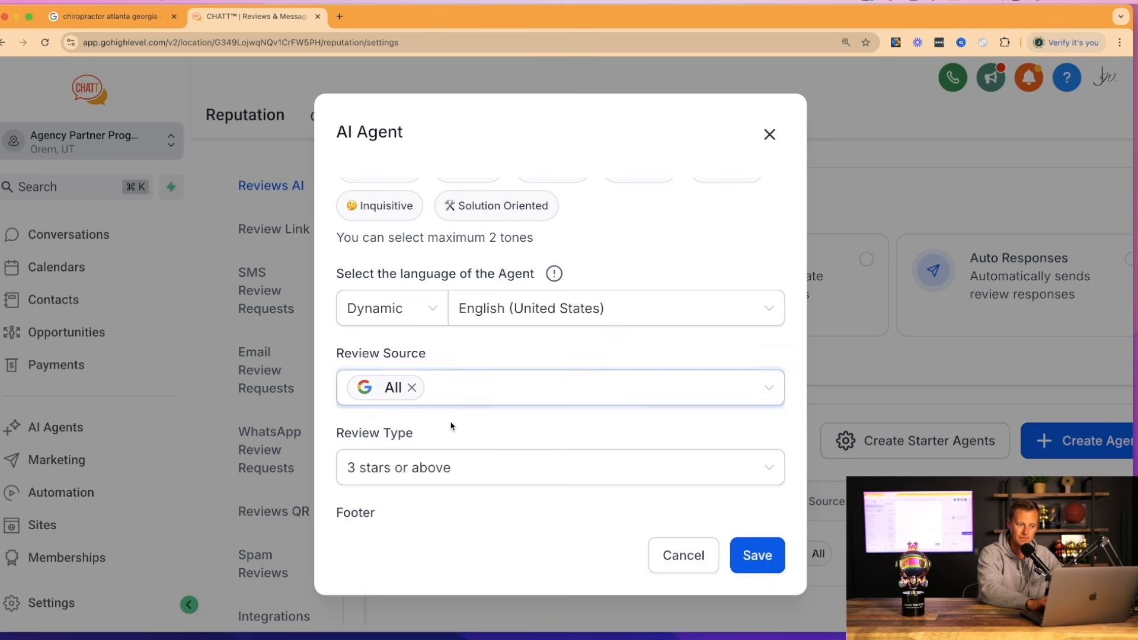
Set the agent's review type to 5 stars and save the agent.
{"action": "scroll", "coordinate": [451, 426], "scroll_direction": "down", "scroll_amount": 2}
{"action": "scroll", "coordinate": [452, 422], "scroll_direction": "down", "scroll_amount": 3}
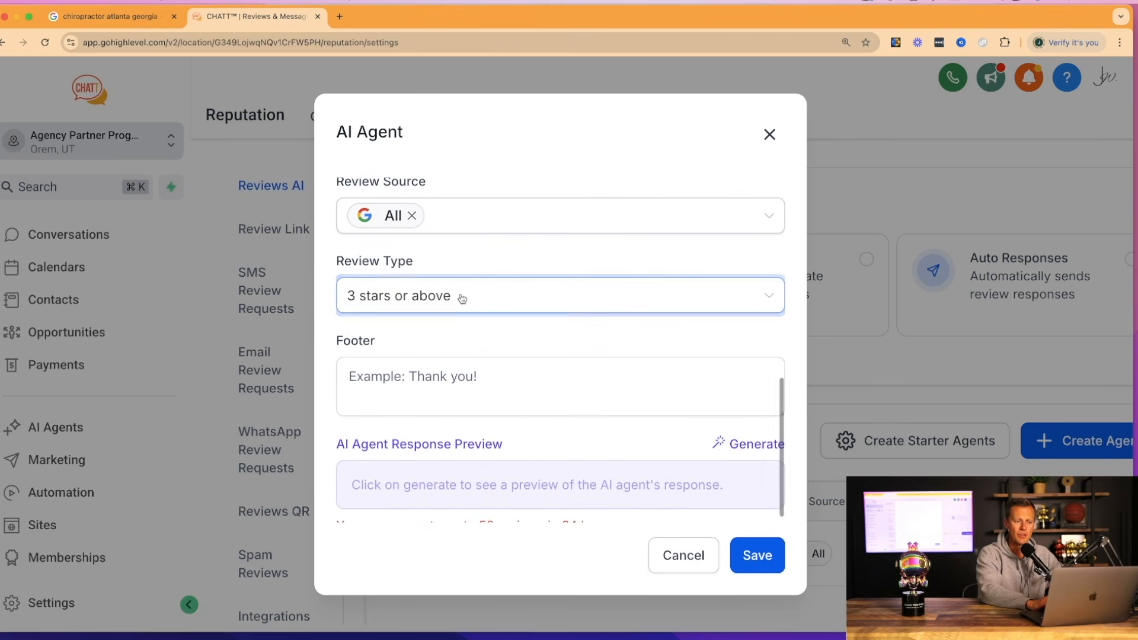
{"action": "left_click", "coordinate": [458, 294]}
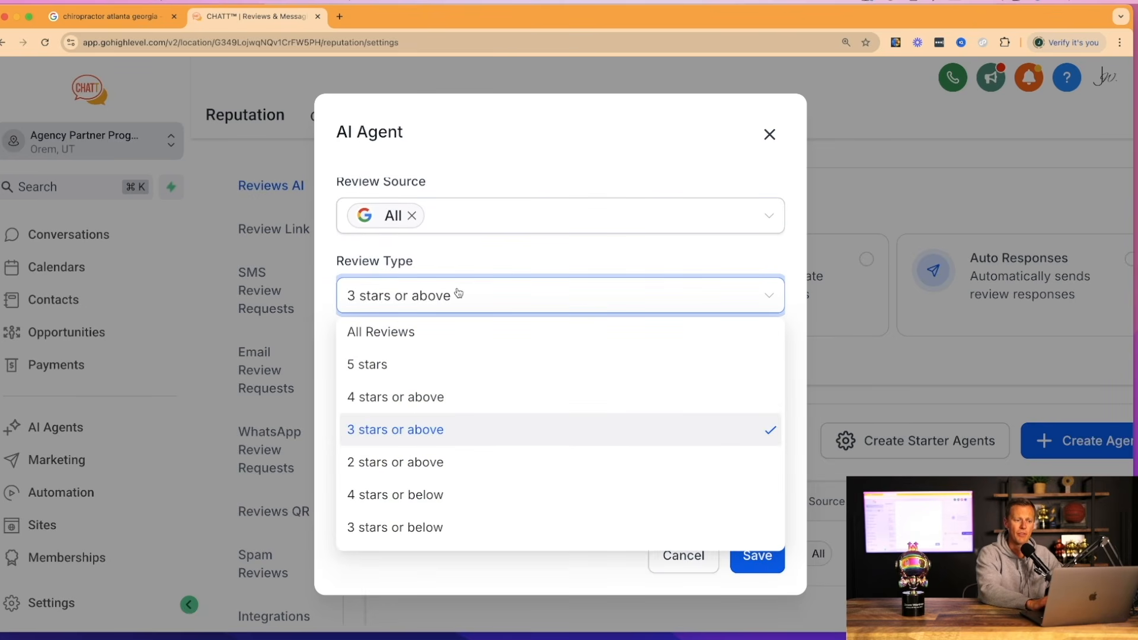
{"action": "left_click", "coordinate": [450, 366]}
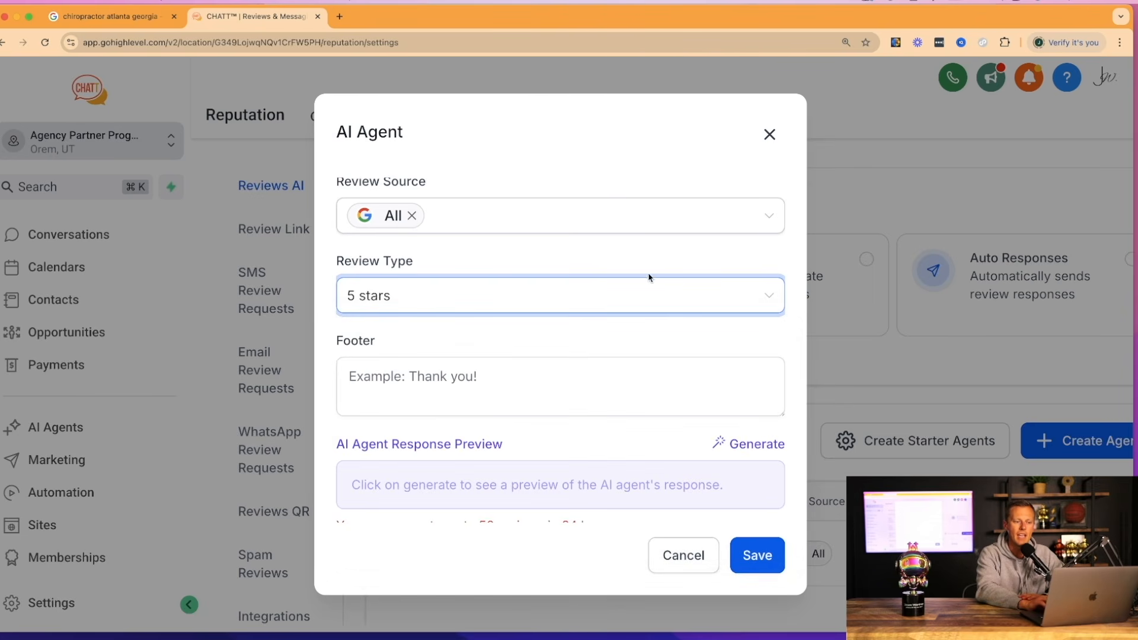
{"action": "scroll", "coordinate": [661, 337], "scroll_direction": "down", "scroll_amount": 1}
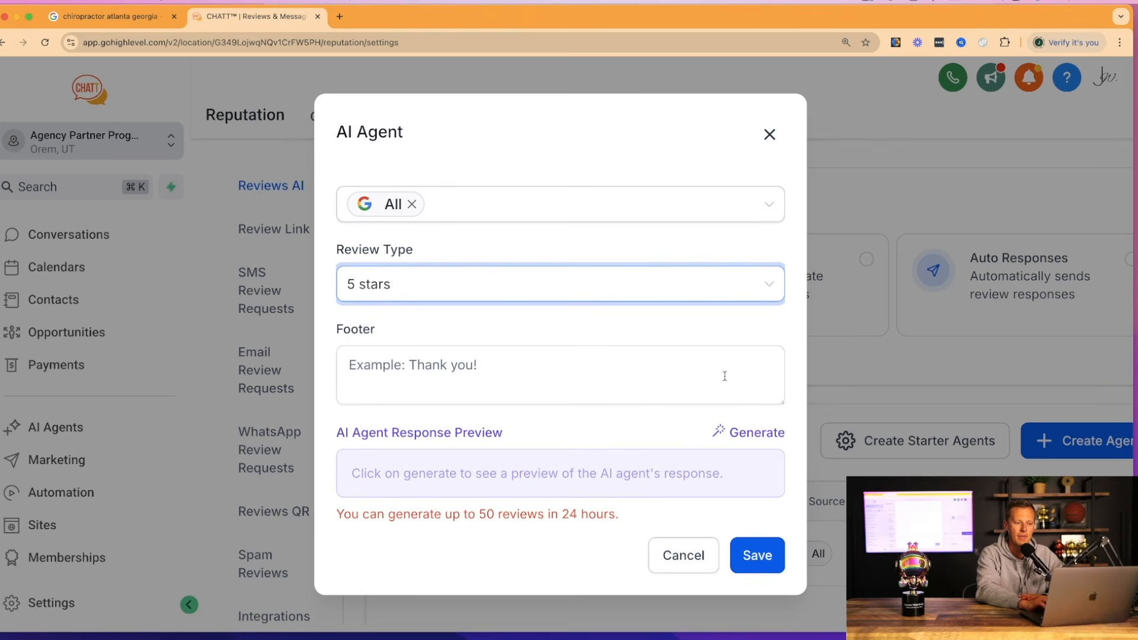
{"action": "left_click", "coordinate": [764, 557]}
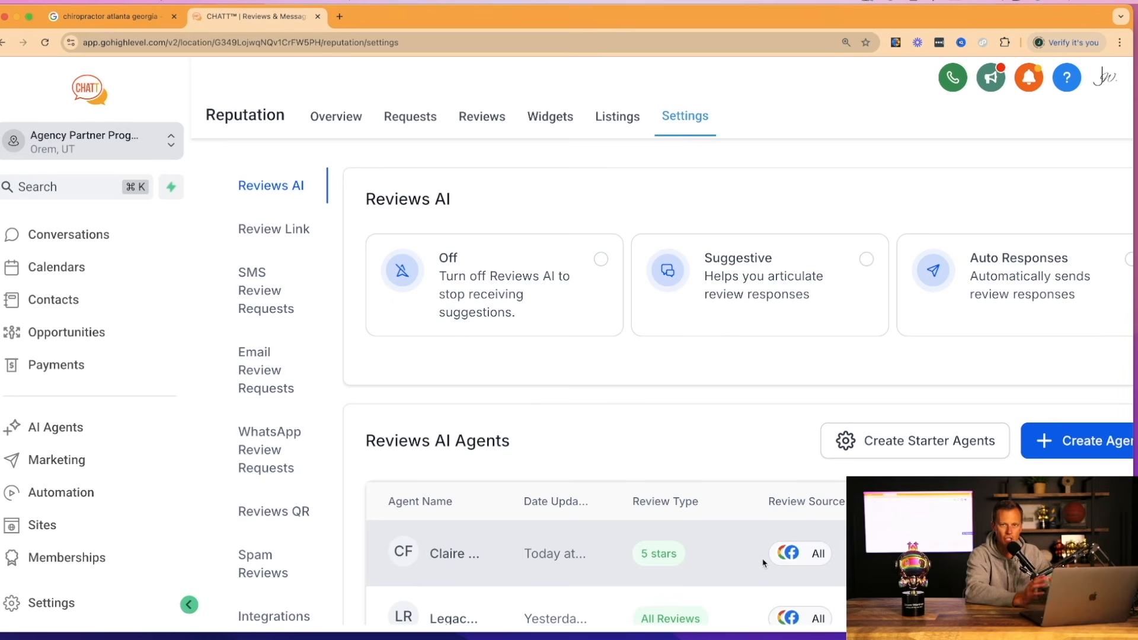
Check the Atlanta Chiropractic and Rehab listing on Google and return to the GoHighLevel account.
{"action": "left_click", "coordinate": [121, 18]}
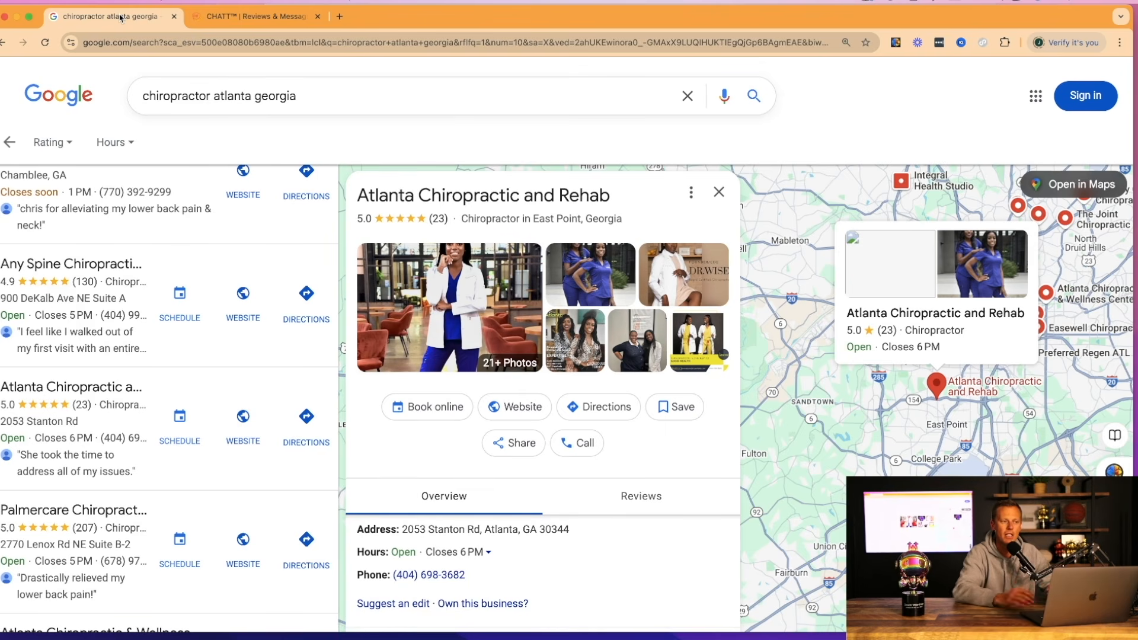
{"action": "left_click", "coordinate": [275, 25]}
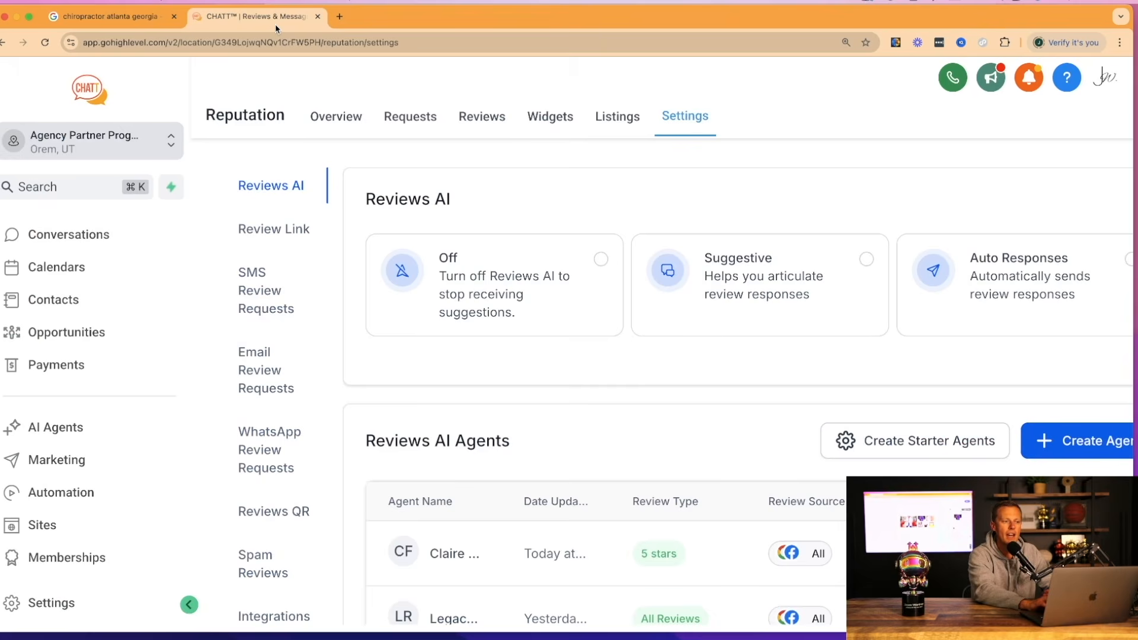
{"action": "scroll", "coordinate": [69, 249], "scroll_direction": "up", "scroll_amount": 3}
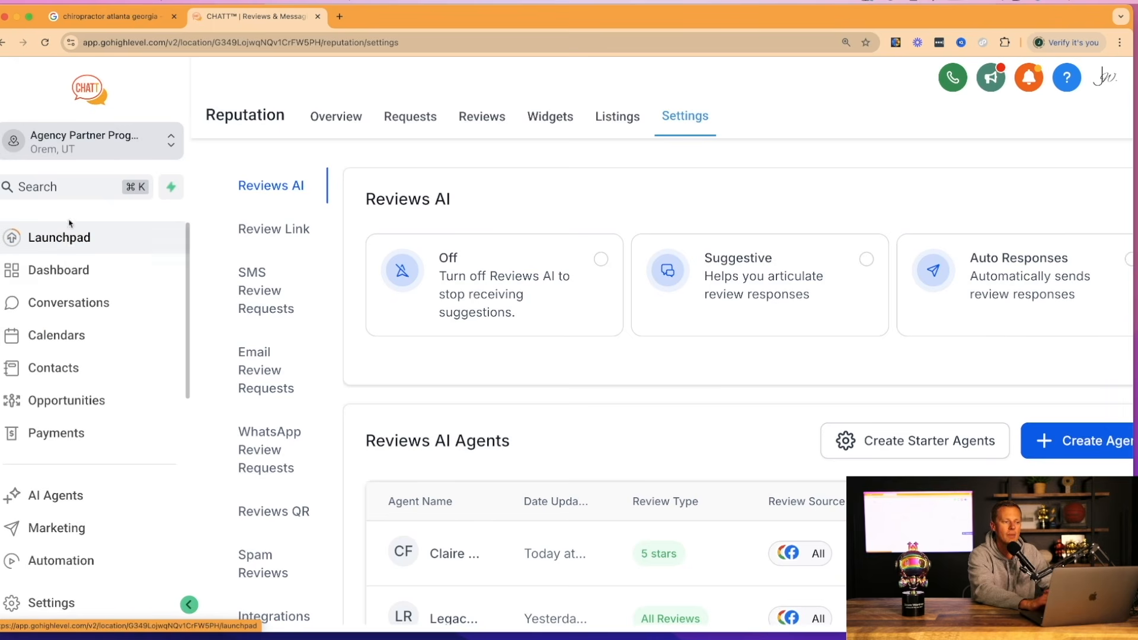